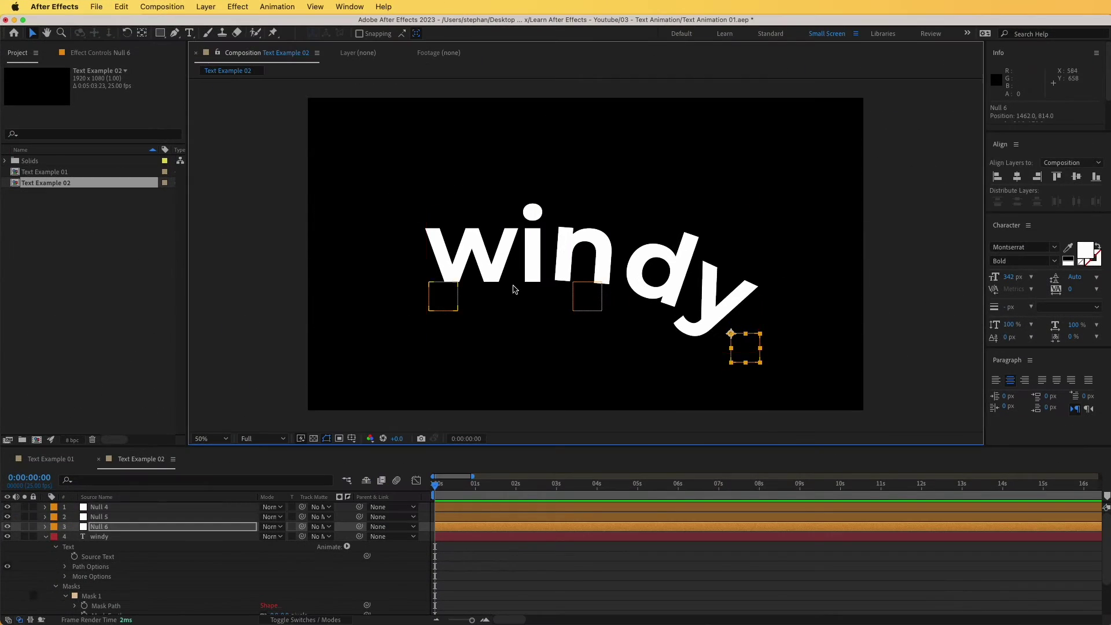
- Undo the most recent edit to the windy text
{"action": "key", "text": "super+z"}
{"action": "key", "text": "super+z"}
{"action": "key", "text": "super+z"}
{"action": "key", "text": "super+z"}
{"action": "key", "text": "super+z"}
{"action": "key", "text": "super+z"}
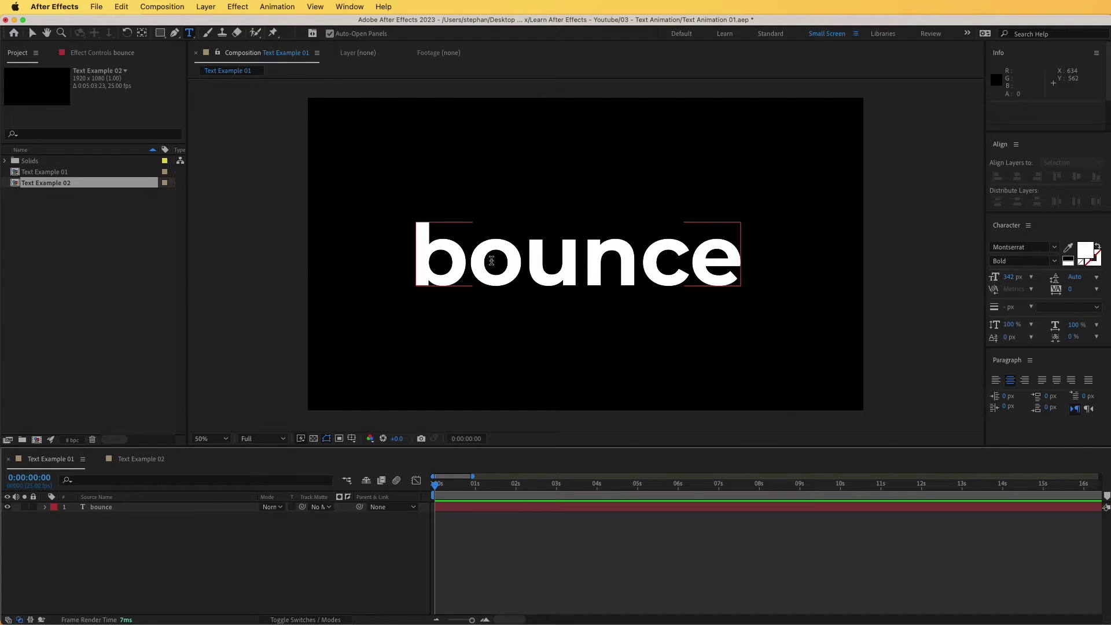
- Add a Position text animator to the bounce layer
{"action": "left_click", "coordinate": [102, 508]}
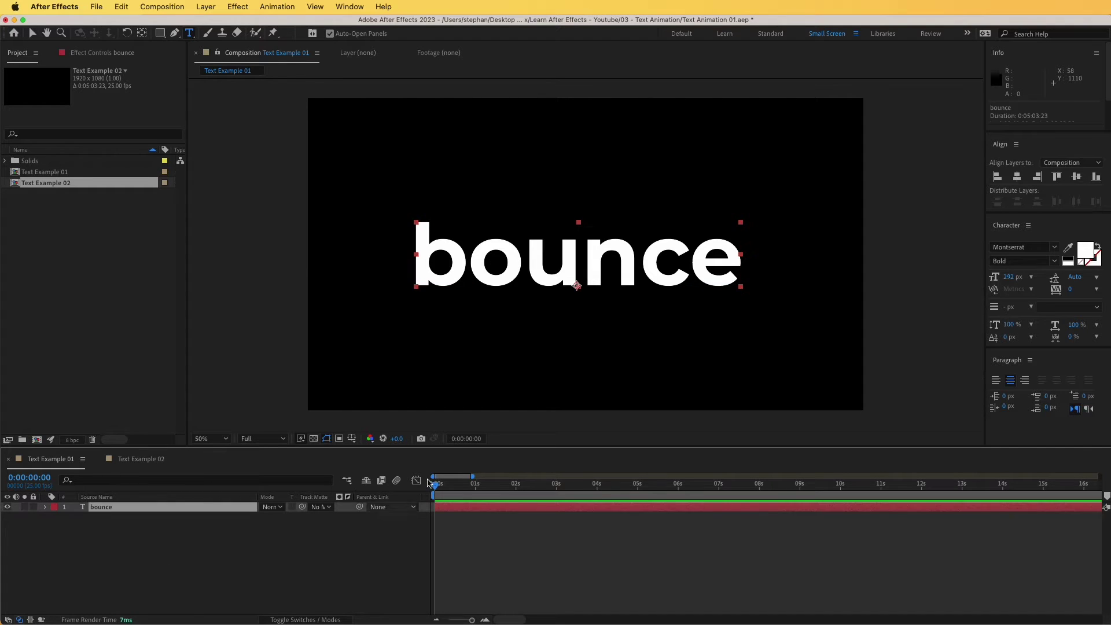
{"action": "left_click", "coordinate": [45, 507]}
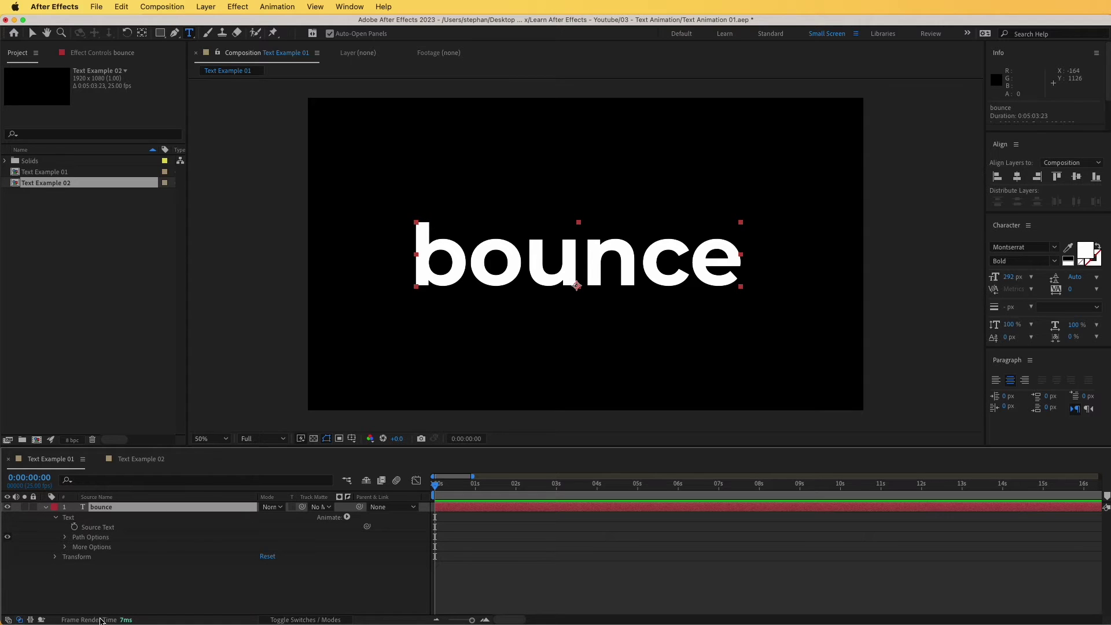
{"action": "left_click", "coordinate": [67, 518]}
{"action": "left_click", "coordinate": [56, 517]}
{"action": "left_click", "coordinate": [56, 517]}
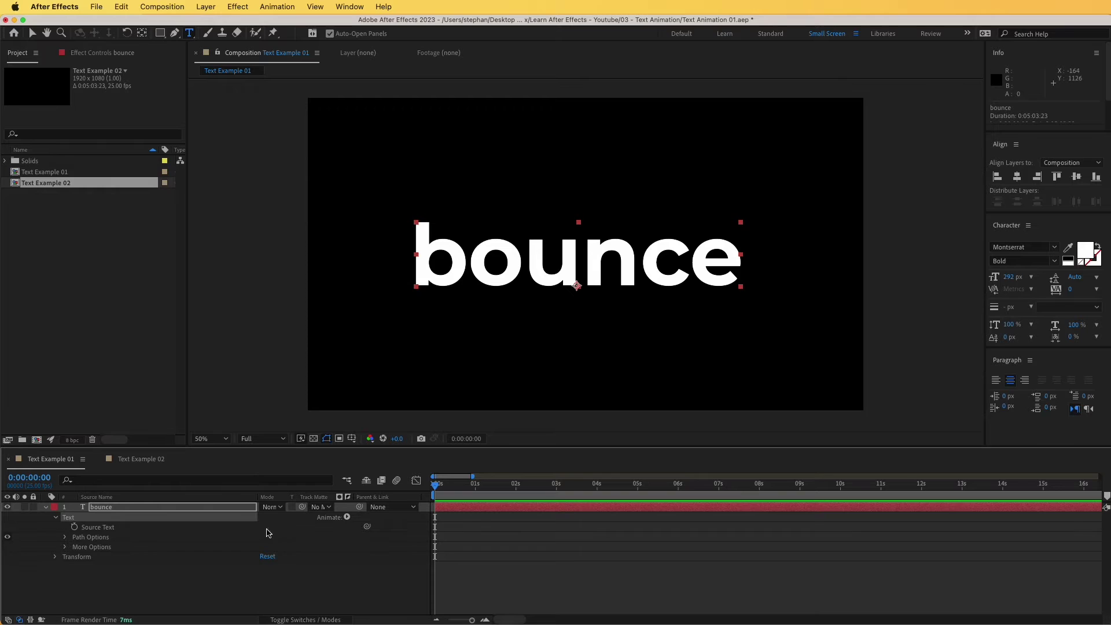
{"action": "left_click", "coordinate": [348, 518]}
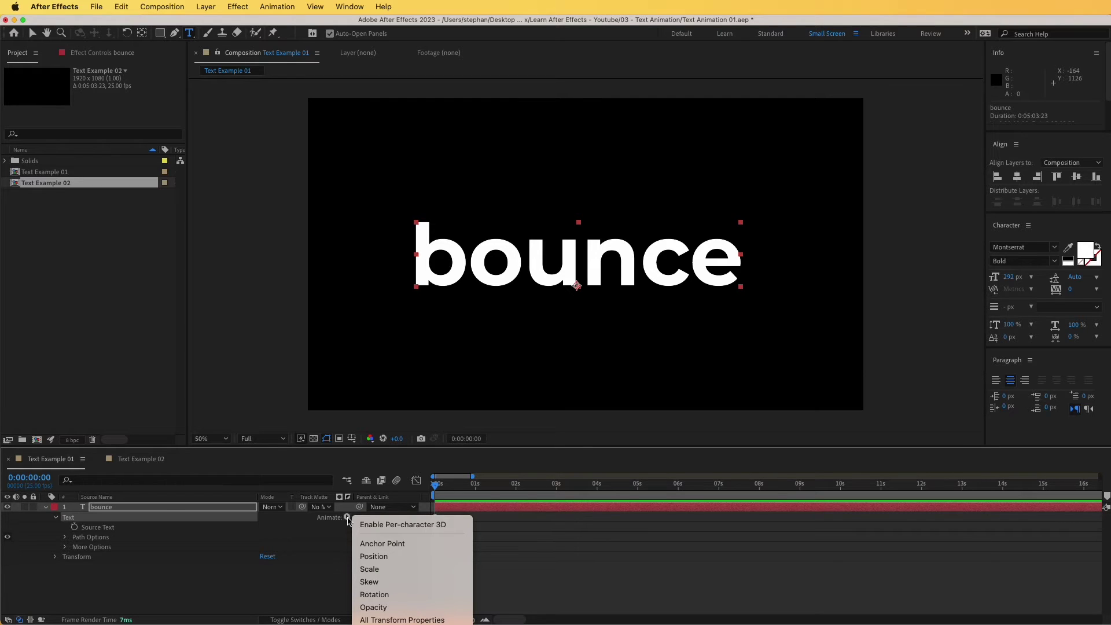
{"action": "left_click", "coordinate": [373, 557]}
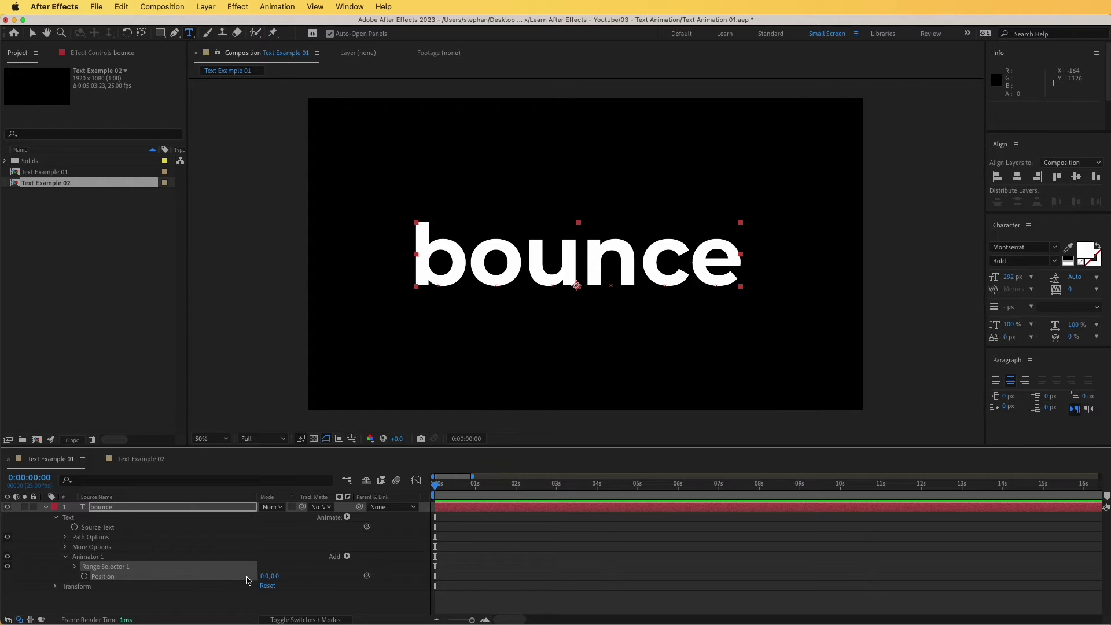
- Lift the text to Position 0,-200 and narrow the range to 16–33% so only the o rises
{"action": "left_click_drag", "start_coordinate": [276, 575], "coordinate": [154, 582]}
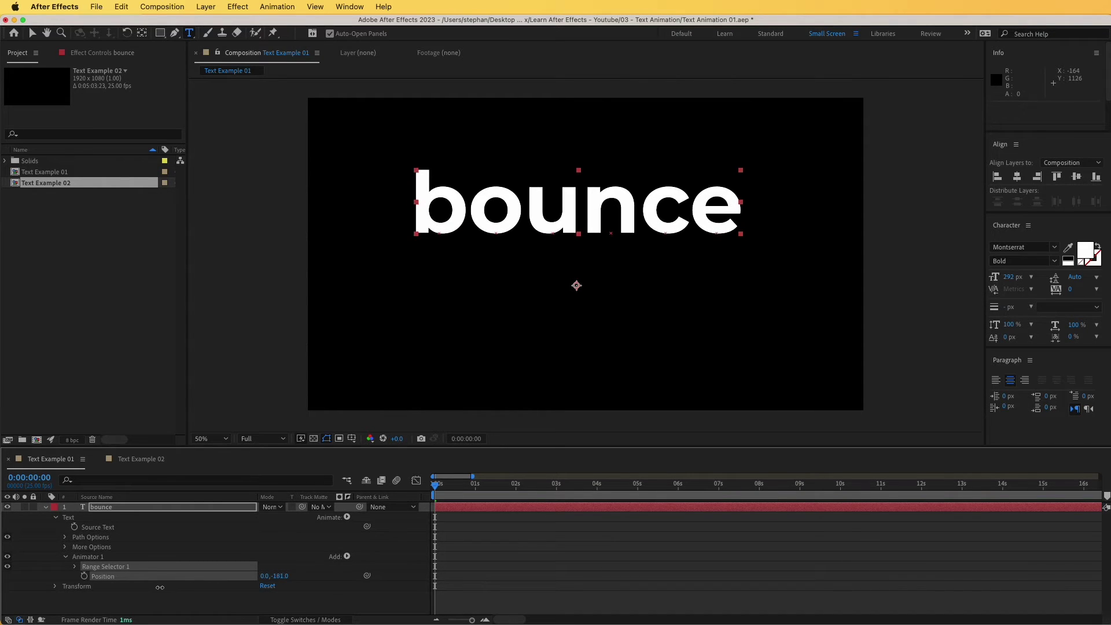
{"action": "left_click", "coordinate": [75, 567]}
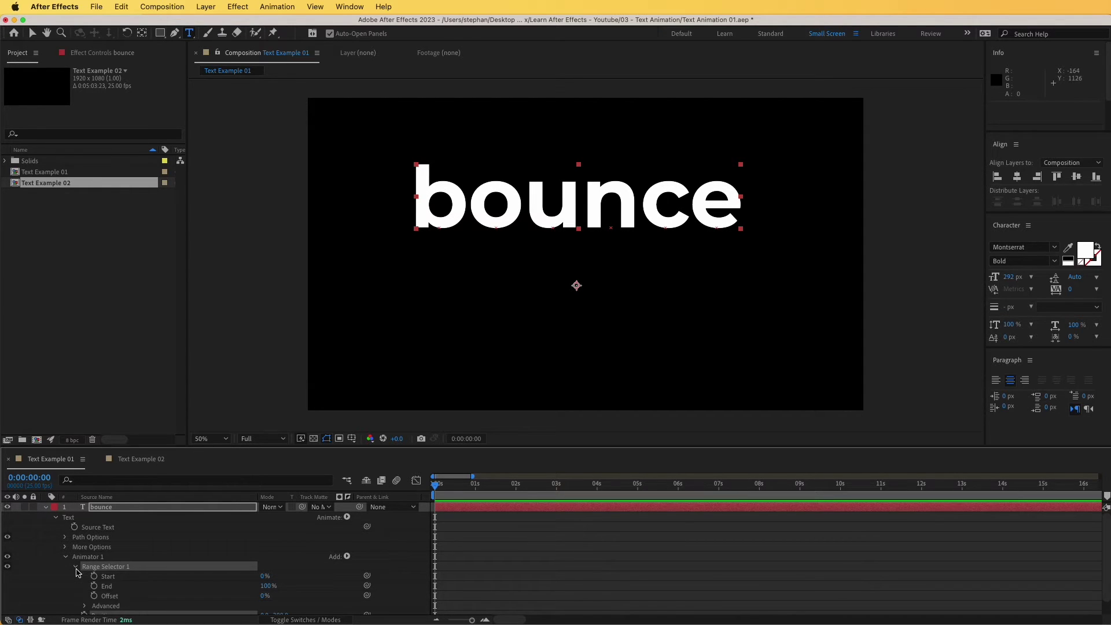
{"action": "scroll", "coordinate": [125, 574], "scroll_direction": "down", "scroll_amount": 2}
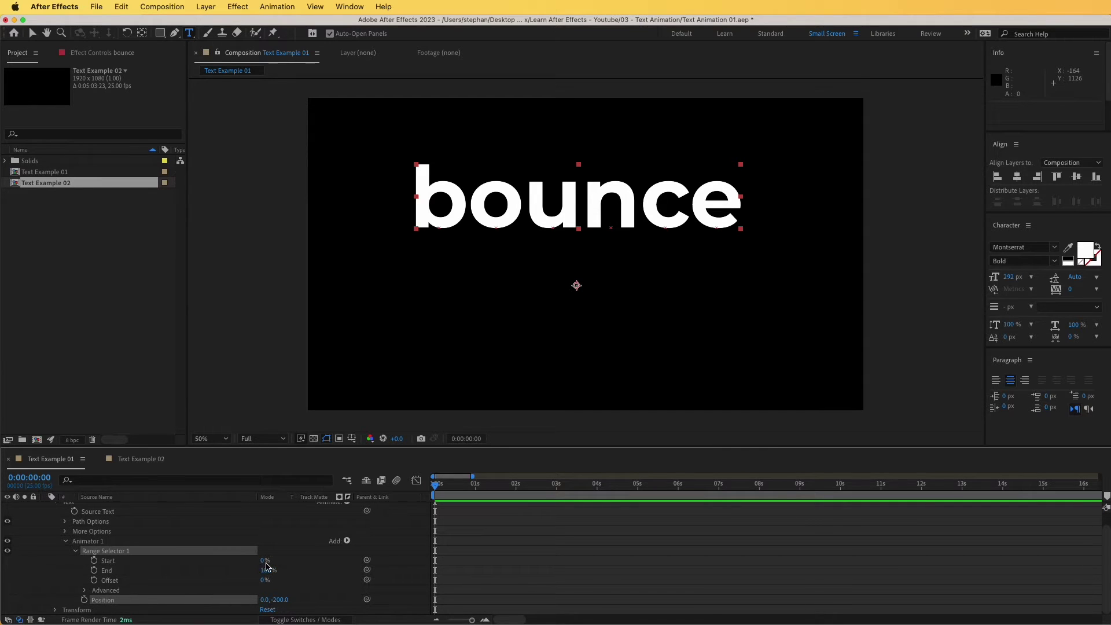
{"action": "left_click_drag", "start_coordinate": [265, 566], "coordinate": [229, 572]}
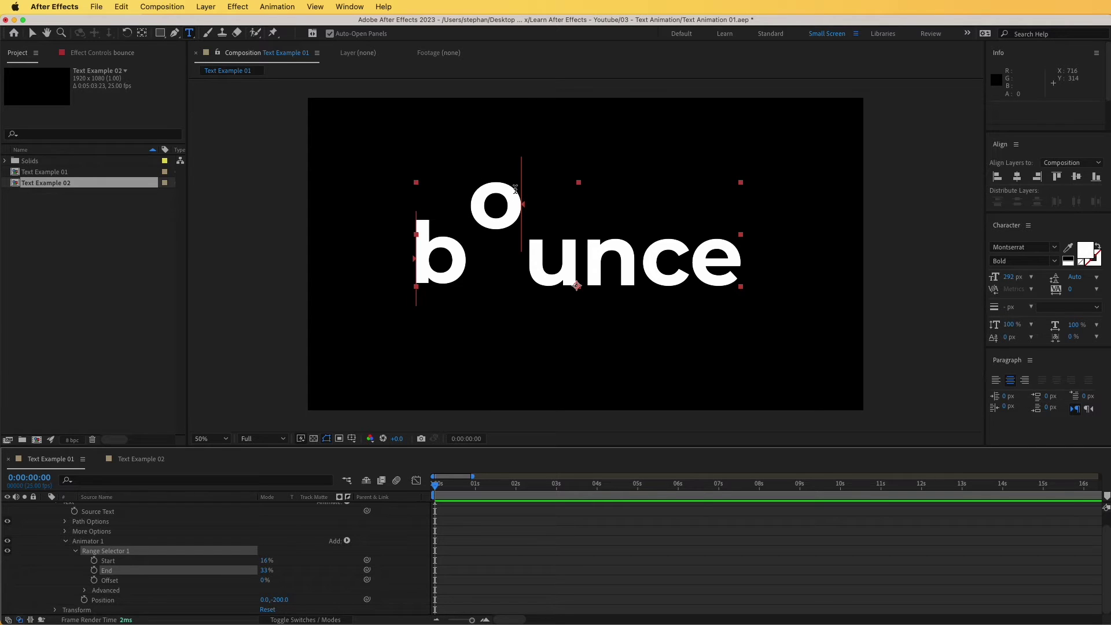
- Add a Scale property to Animator 1 of the bounce text
{"action": "left_click", "coordinate": [294, 570]}
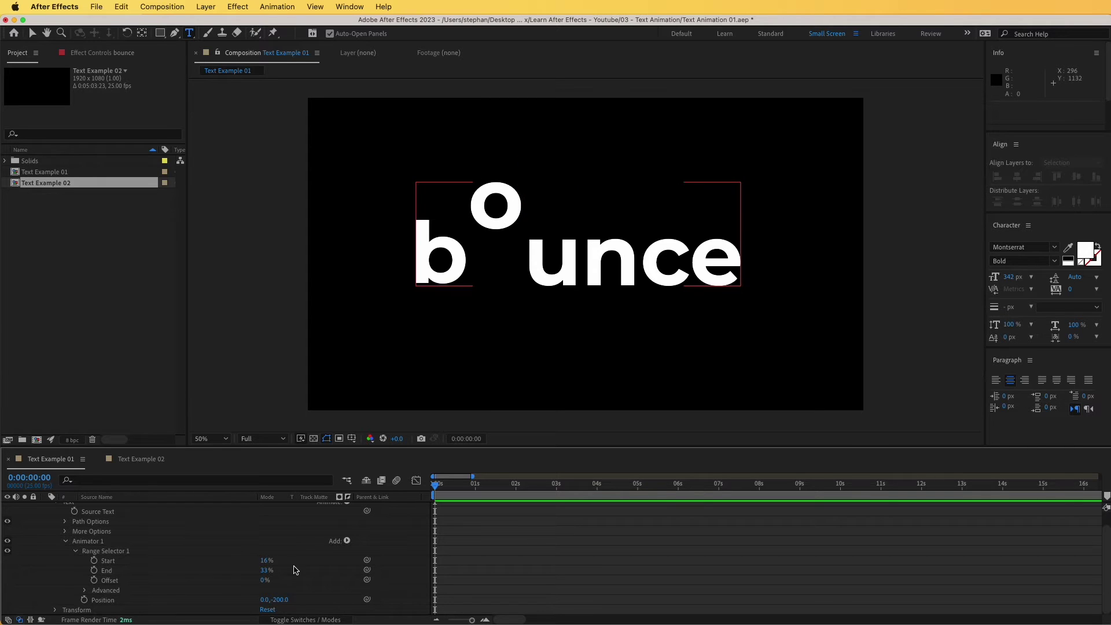
{"action": "left_click", "coordinate": [346, 541]}
{"action": "mouse_move", "coordinate": [347, 545]}
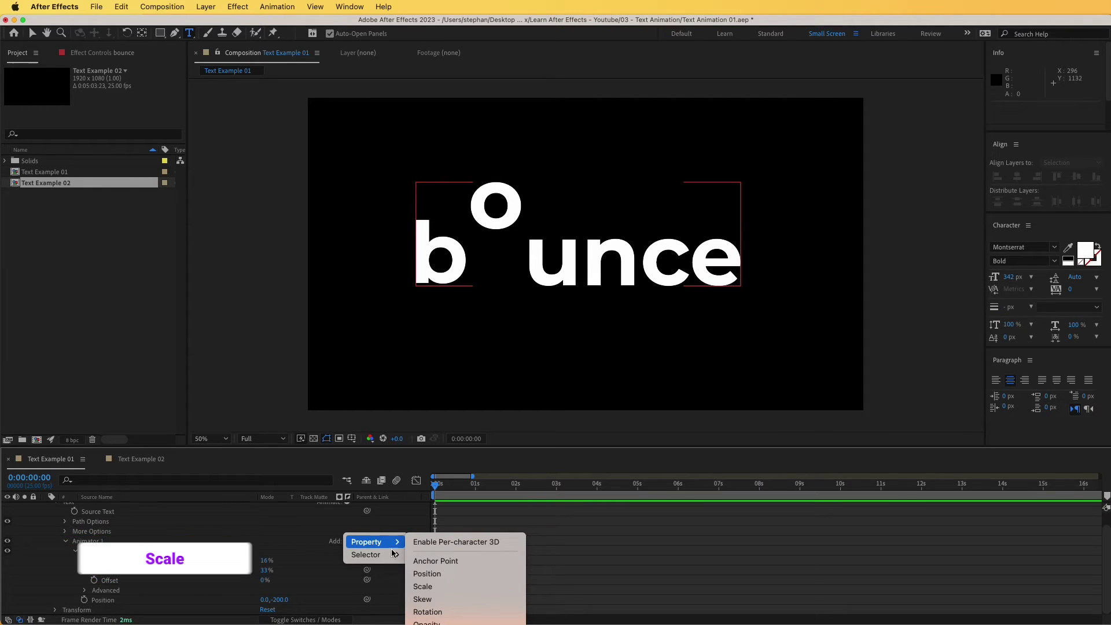
{"action": "left_click", "coordinate": [435, 586]}
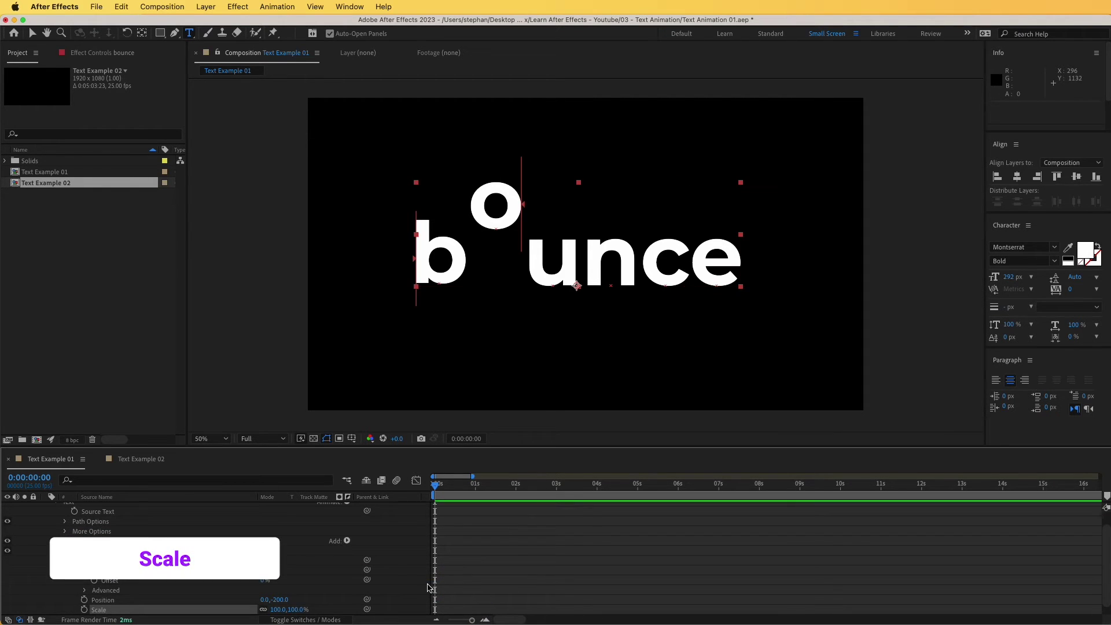
{"action": "left_click", "coordinate": [74, 553]}
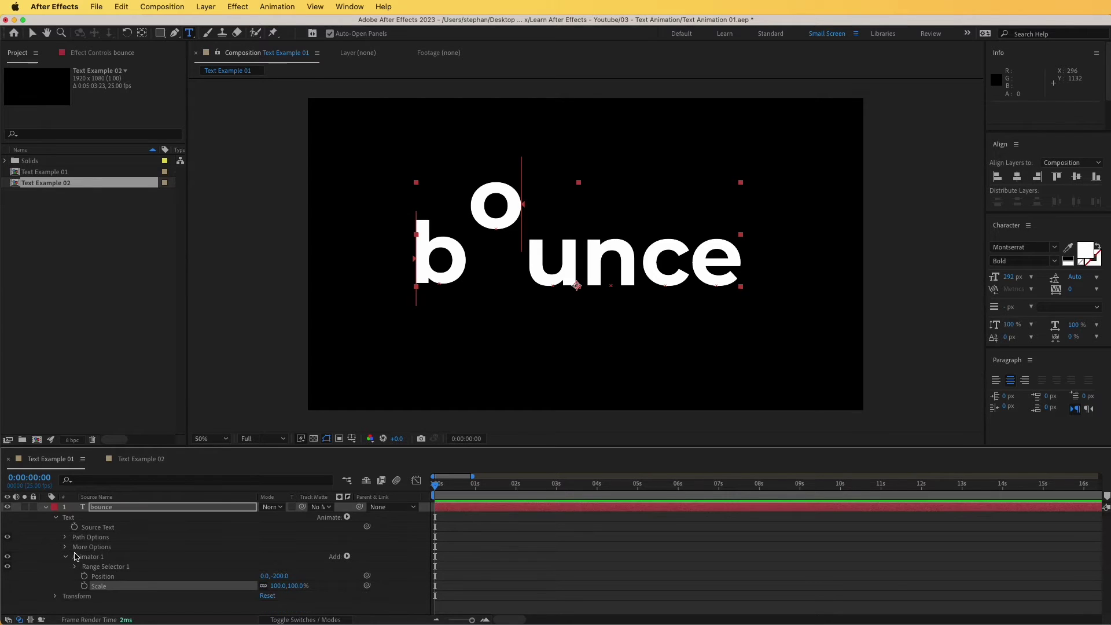
- Keep Scale at 100% and unlink its width and height values
{"action": "left_click", "coordinate": [105, 578]}
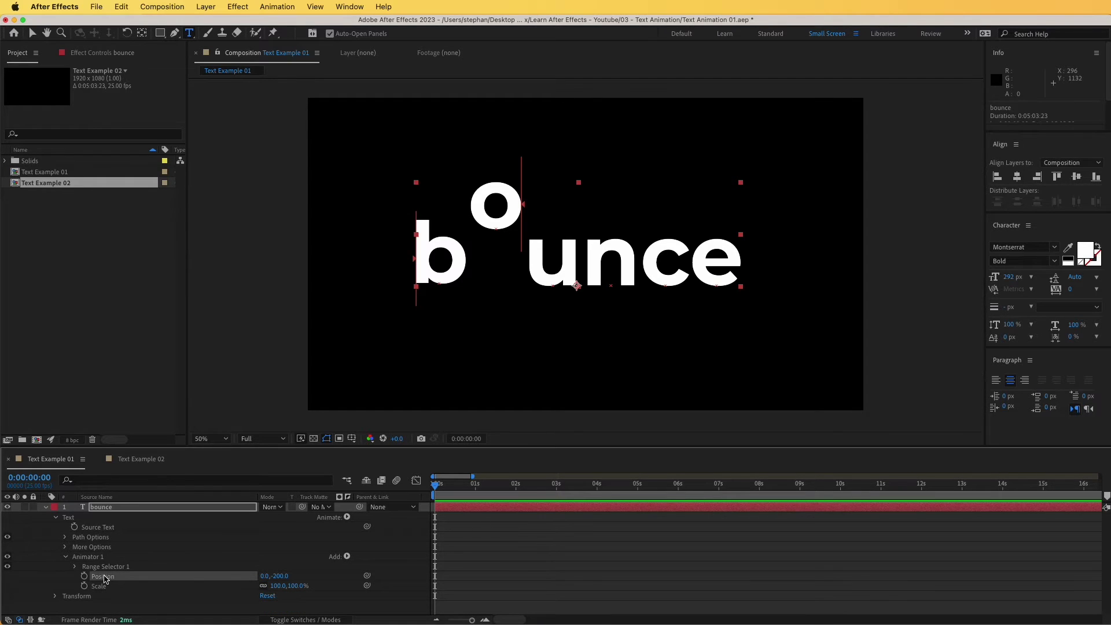
{"action": "left_click", "coordinate": [100, 587]}
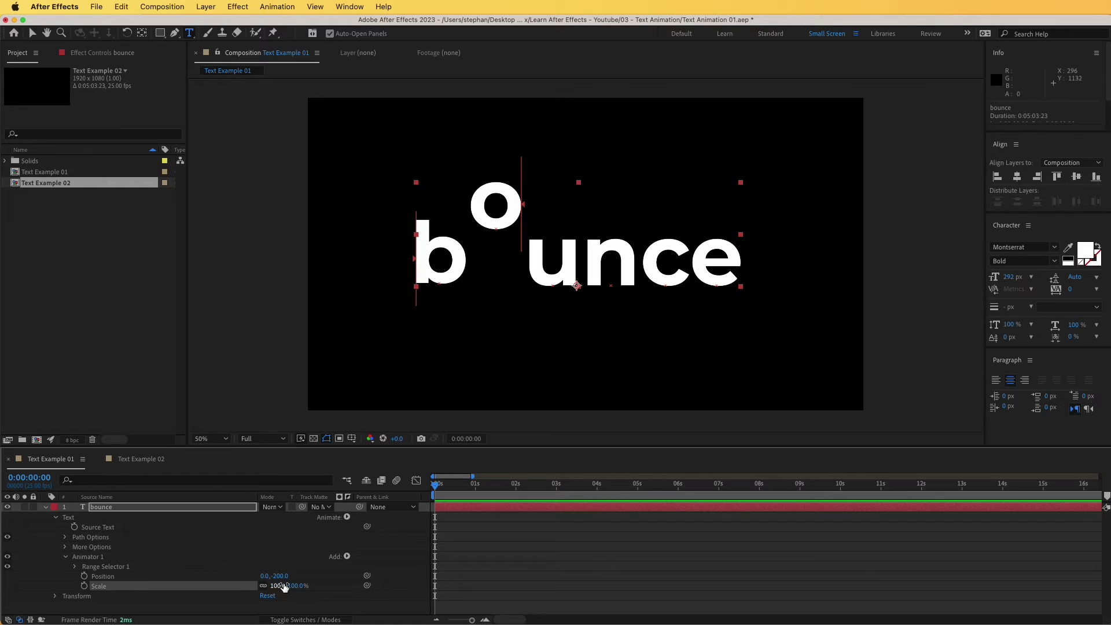
{"action": "mouse_move", "coordinate": [280, 586]}
{"action": "left_mouse_down"}
{"action": "mouse_move", "coordinate": [319, 586]}
{"action": "mouse_move", "coordinate": [298, 587]}
{"action": "left_mouse_up"}
{"action": "key", "text": "super+z"}
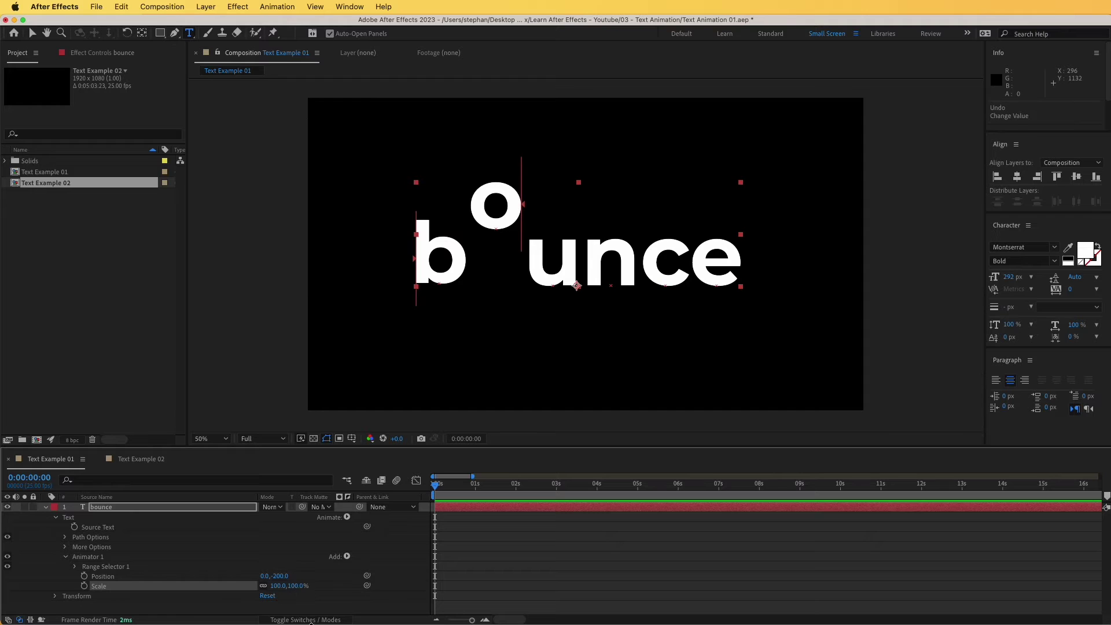
{"action": "left_click", "coordinate": [264, 586]}
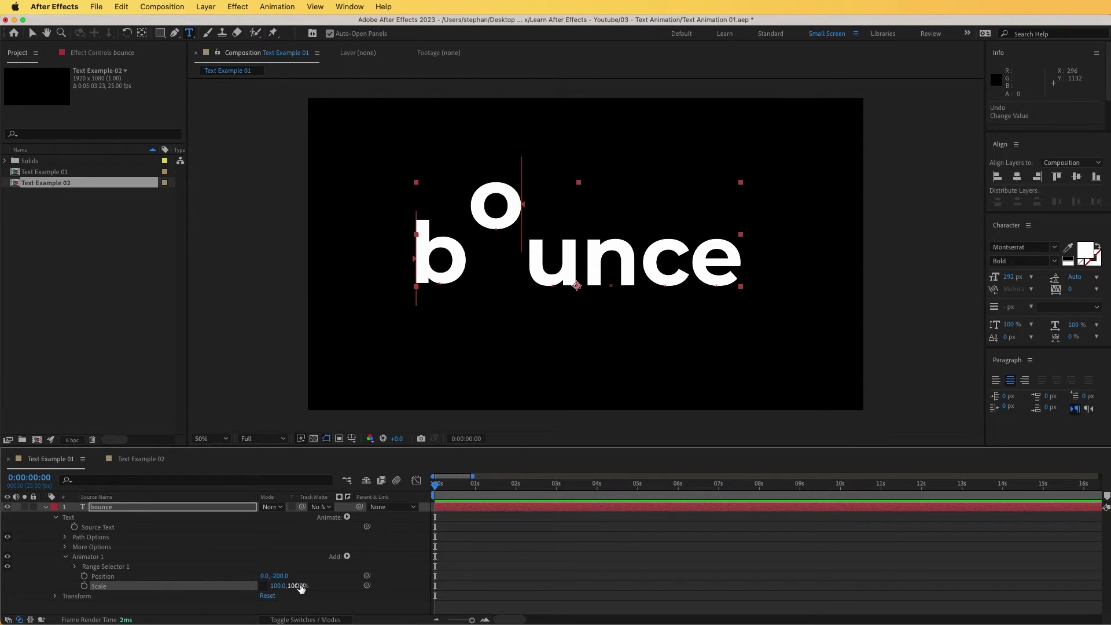
{"action": "left_click_drag", "start_coordinate": [301, 586], "coordinate": [340, 610]}
- Set Position and Scale keyframes at the first frame and zoom the timeline to frames
{"action": "left_click", "coordinate": [84, 576]}
{"action": "left_click", "coordinate": [84, 586]}
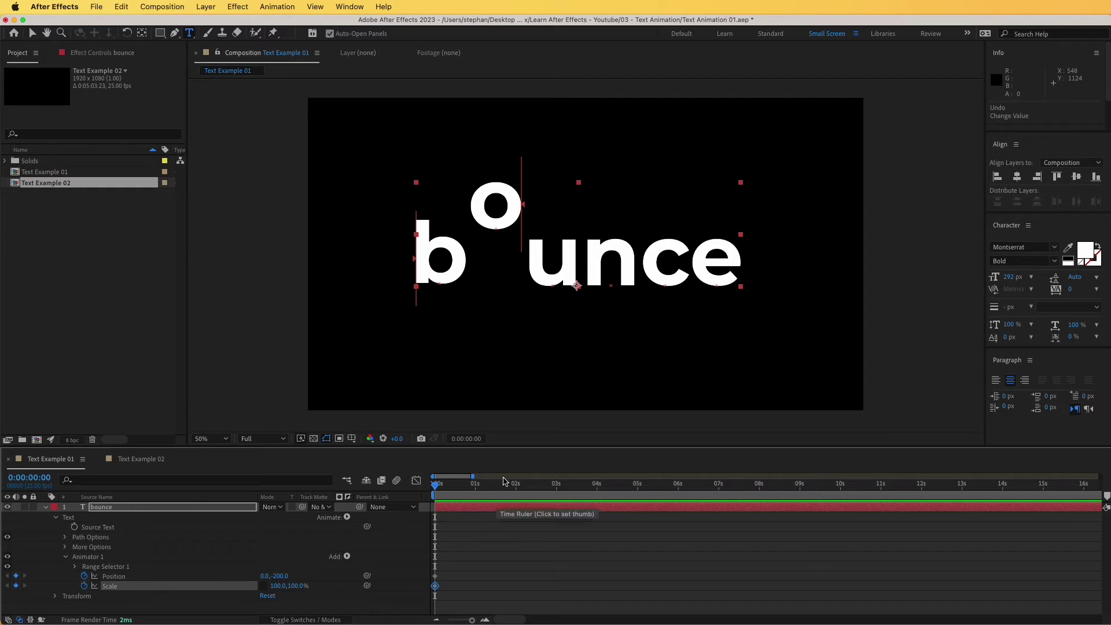
{"action": "left_click", "coordinate": [485, 620]}
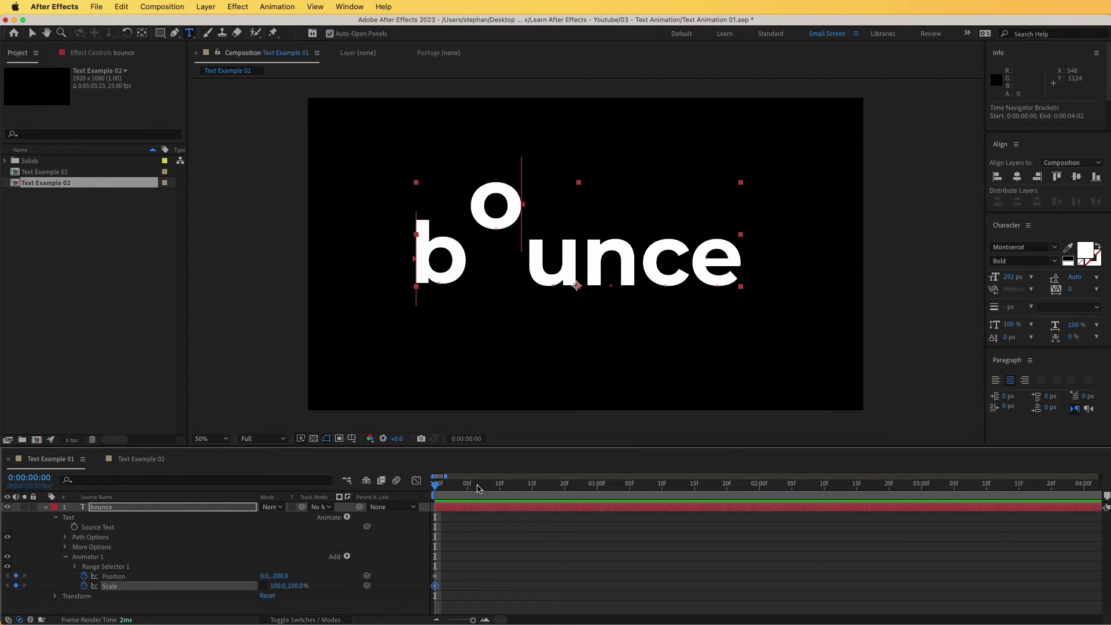
{"action": "left_click_drag", "start_coordinate": [478, 489], "coordinate": [525, 489]}
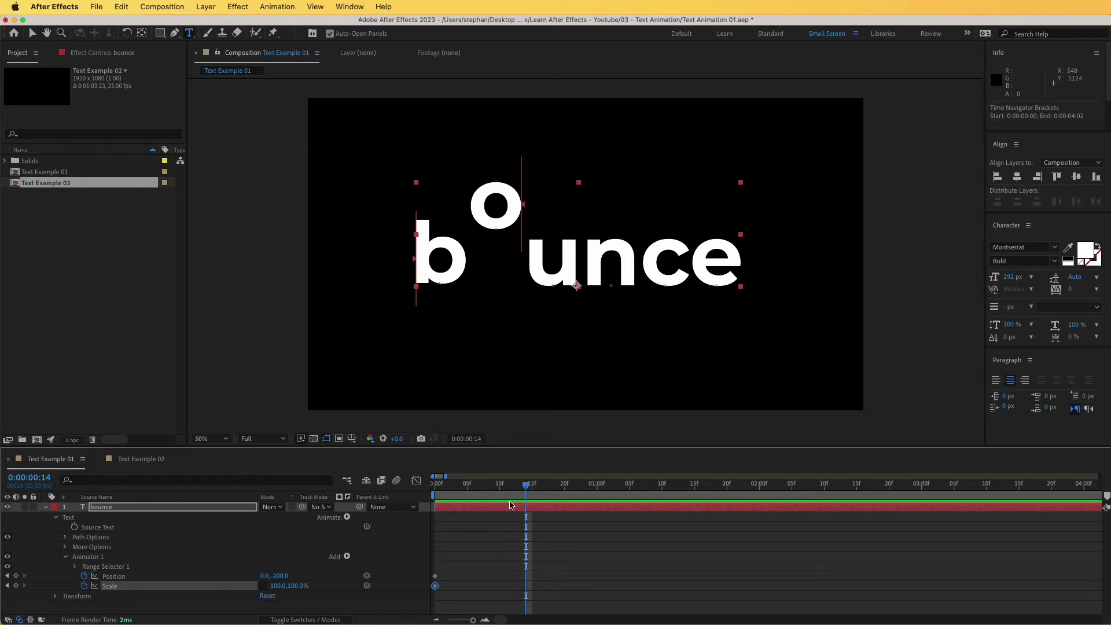
{"action": "key", "text": "Page_Up"}
{"action": "left_click_drag", "start_coordinate": [441, 572], "coordinate": [520, 585]}
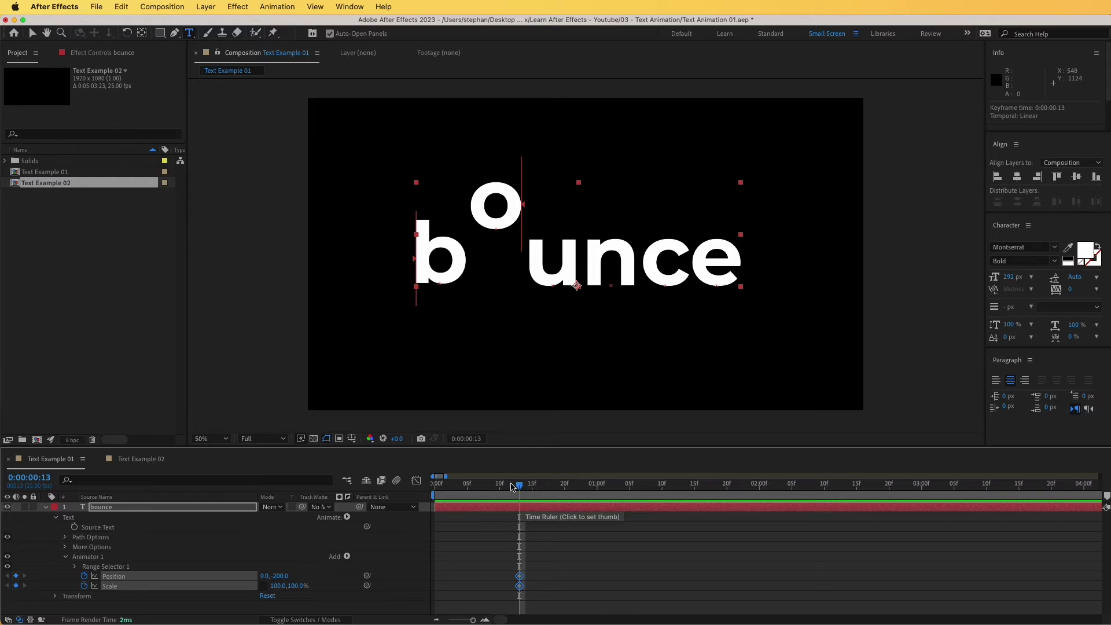
{"action": "left_click_drag", "start_coordinate": [517, 487], "coordinate": [435, 488]}
- Set Position to 0 at frame 0 and stretch the raised o to 133% at frame 13
{"action": "left_click", "coordinate": [282, 577]}
{"action": "type", "text": "0"}
{"action": "key", "text": "Return"}
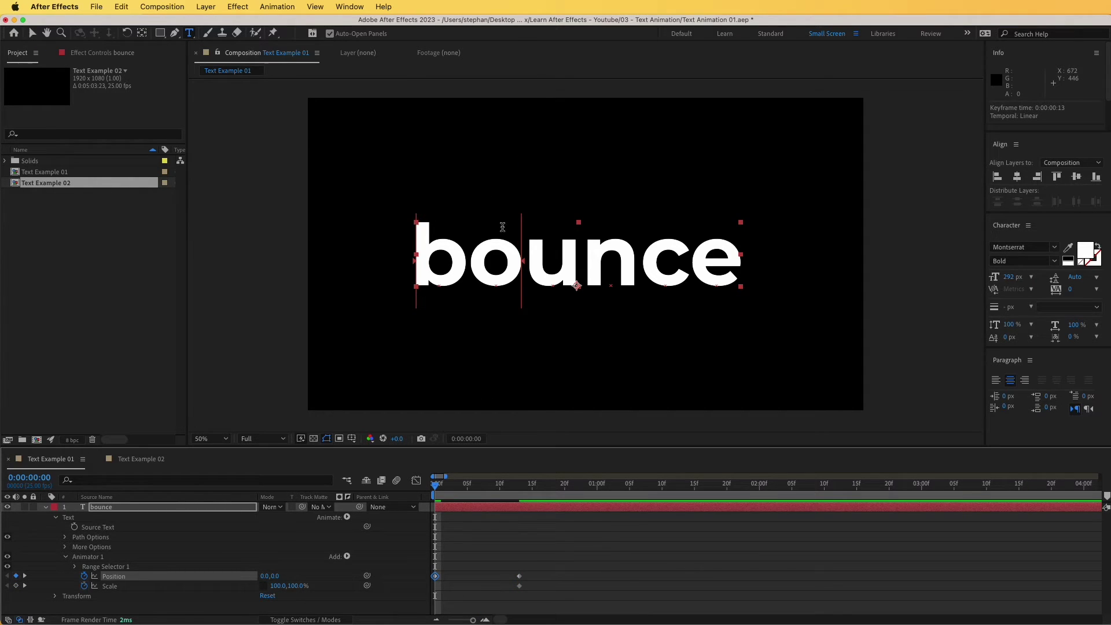
{"action": "left_click", "coordinate": [519, 489]}
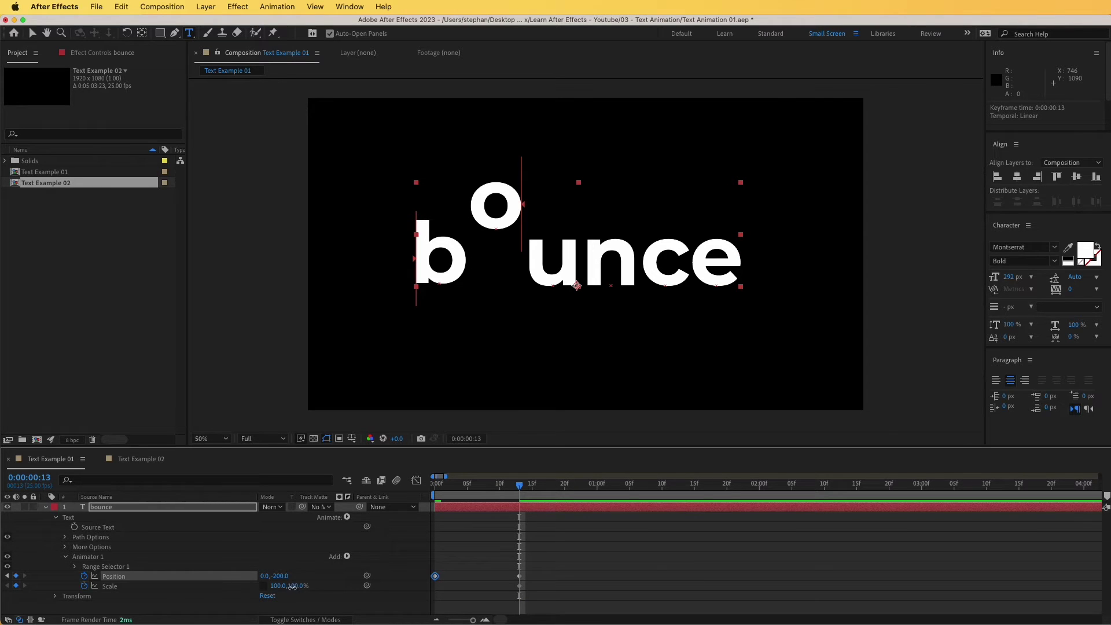
{"action": "left_click_drag", "start_coordinate": [293, 587], "coordinate": [311, 586]}
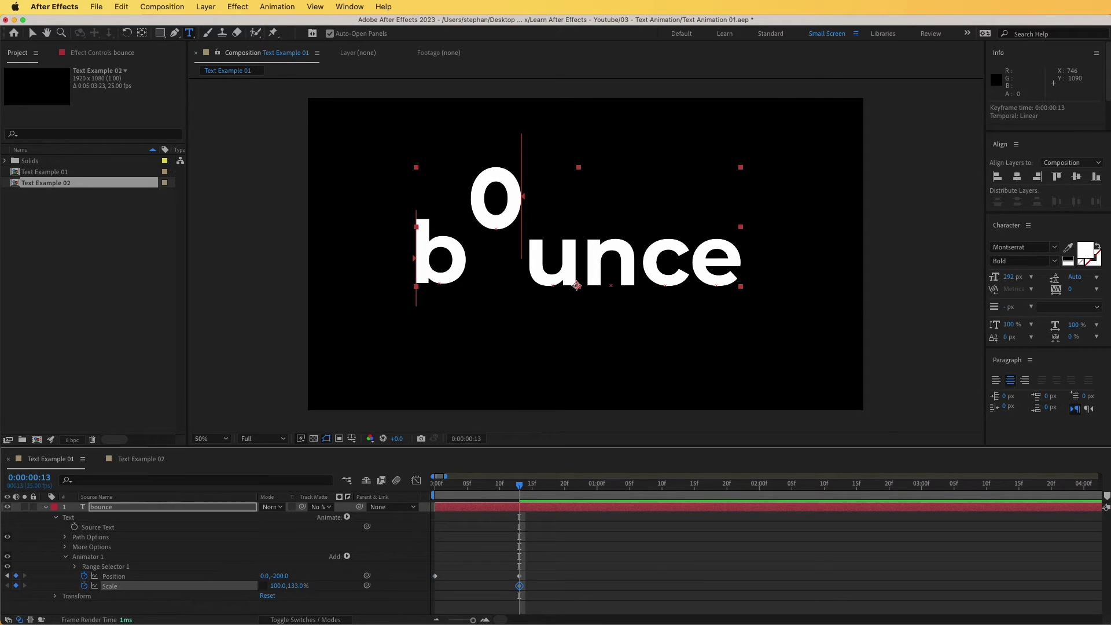
{"action": "left_click", "coordinate": [437, 485]}
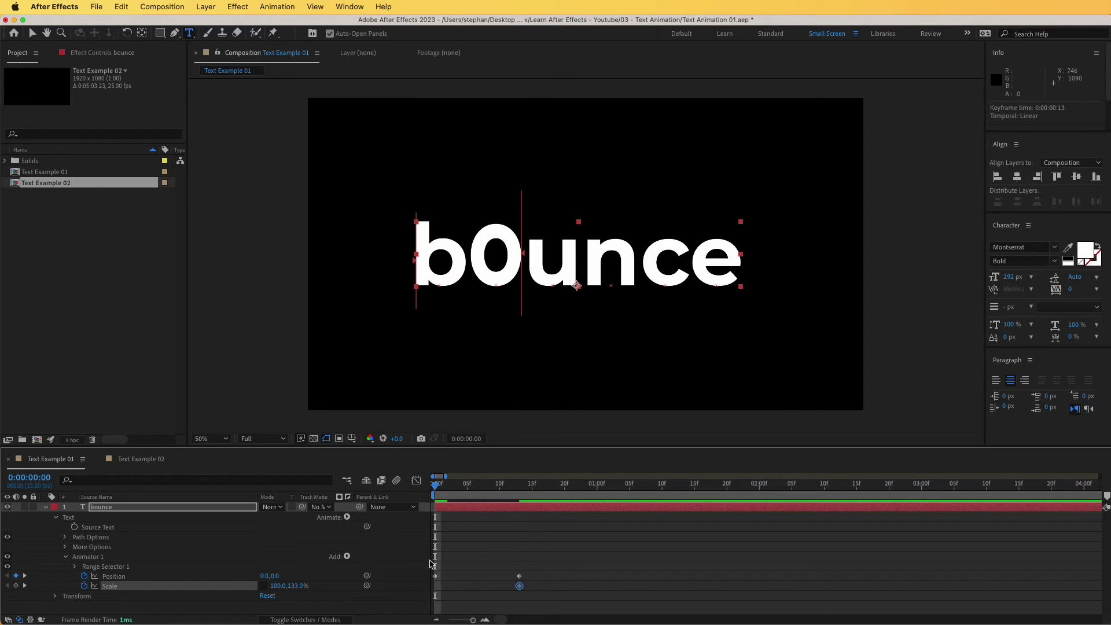
{"action": "left_click", "coordinate": [298, 586]}
{"action": "key", "text": "Return"}
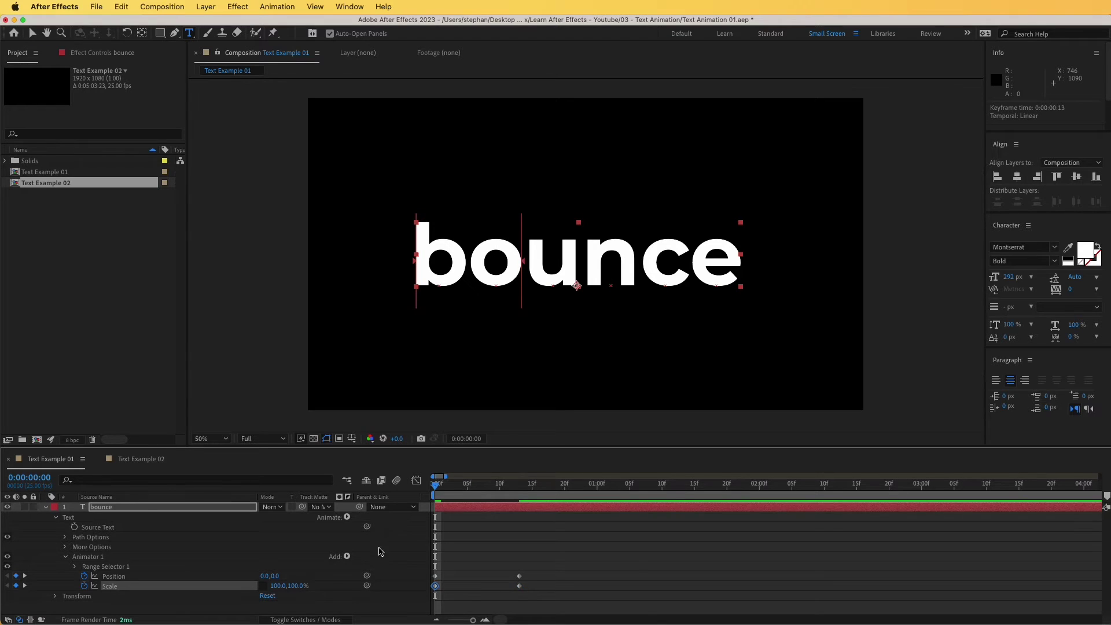
- Copy the frame-0 keyframes to one second and squash the o to 77% height there
{"action": "left_click", "coordinate": [468, 487]}
{"action": "left_click_drag", "start_coordinate": [473, 489], "coordinate": [597, 499]}
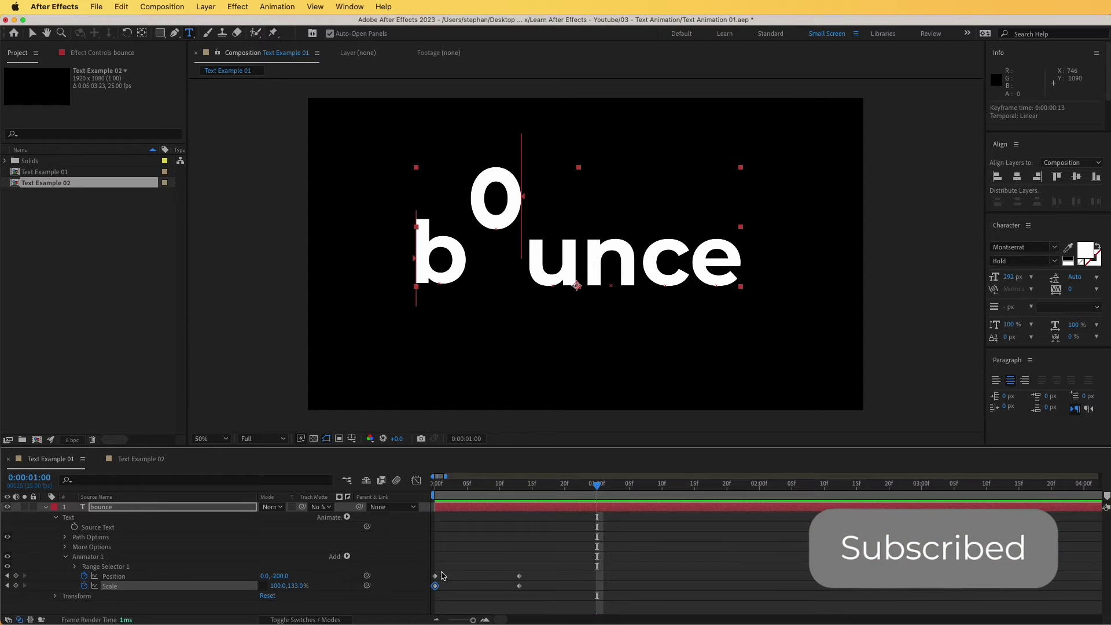
{"action": "left_click_drag", "start_coordinate": [444, 571], "coordinate": [435, 589]}
{"action": "key", "text": "cmd+c"}
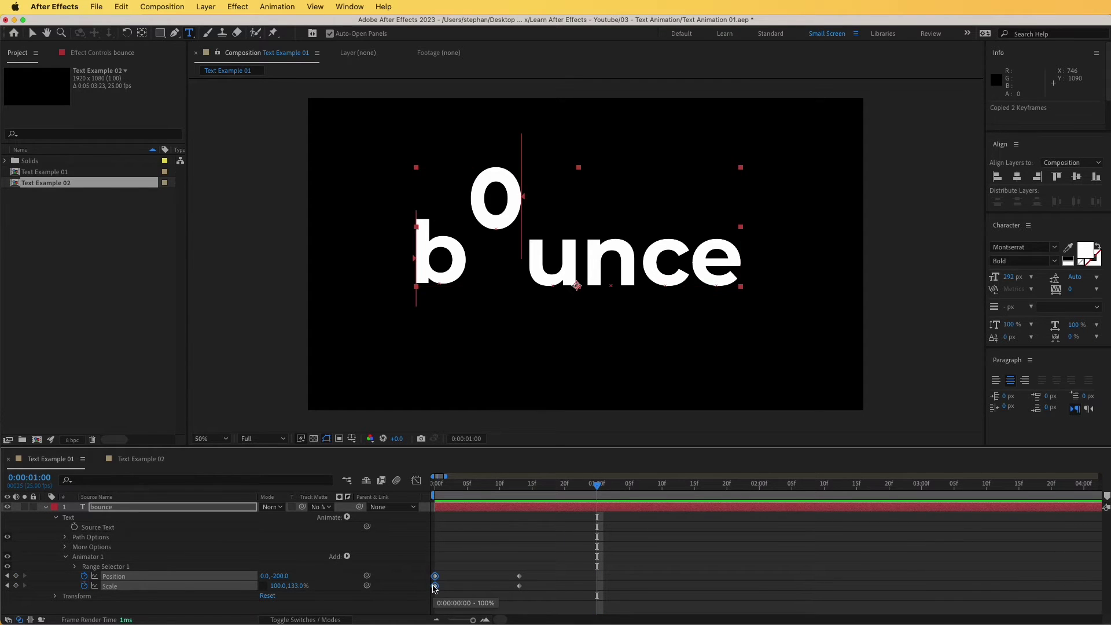
{"action": "key", "text": "cmd+v"}
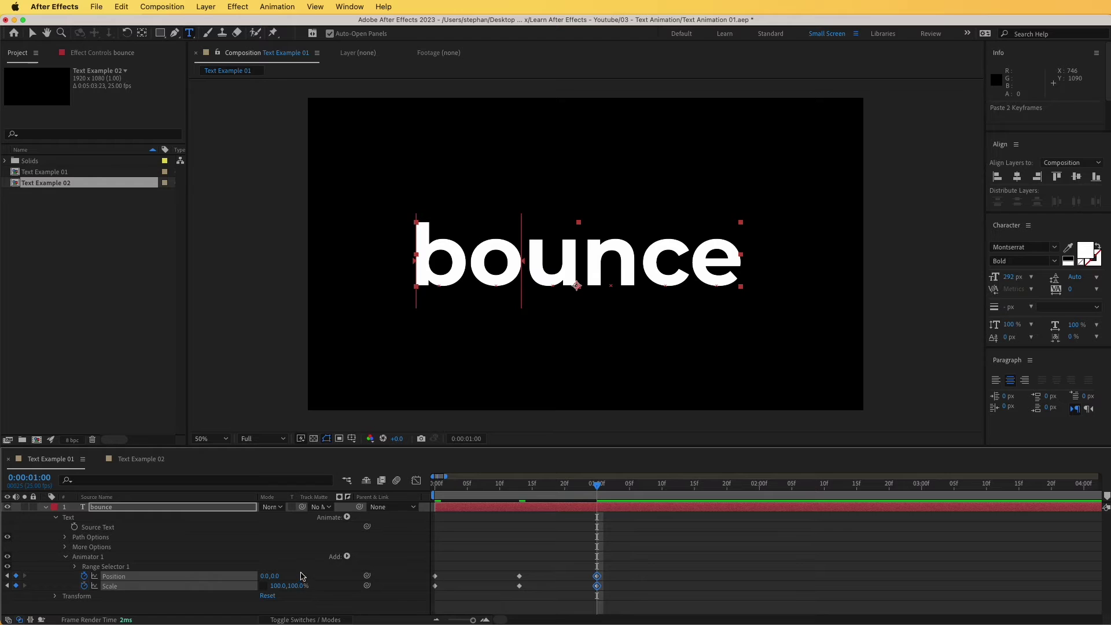
{"action": "left_click", "coordinate": [300, 581]}
{"action": "left_click_drag", "start_coordinate": [299, 586], "coordinate": [285, 585]}
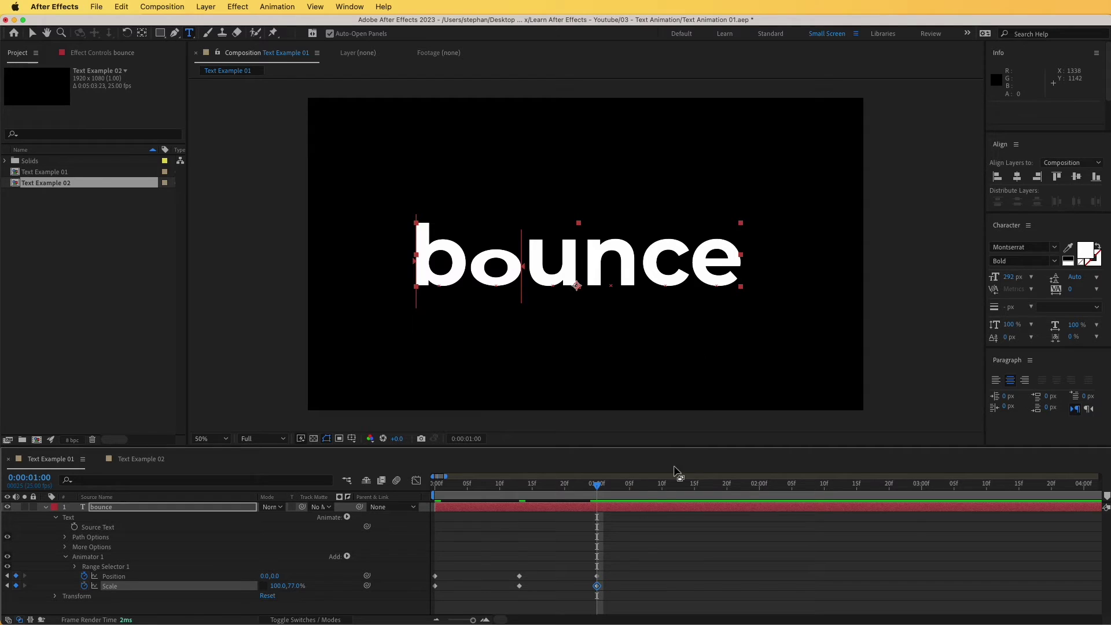
{"action": "left_click_drag", "start_coordinate": [535, 570], "coordinate": [518, 597]}
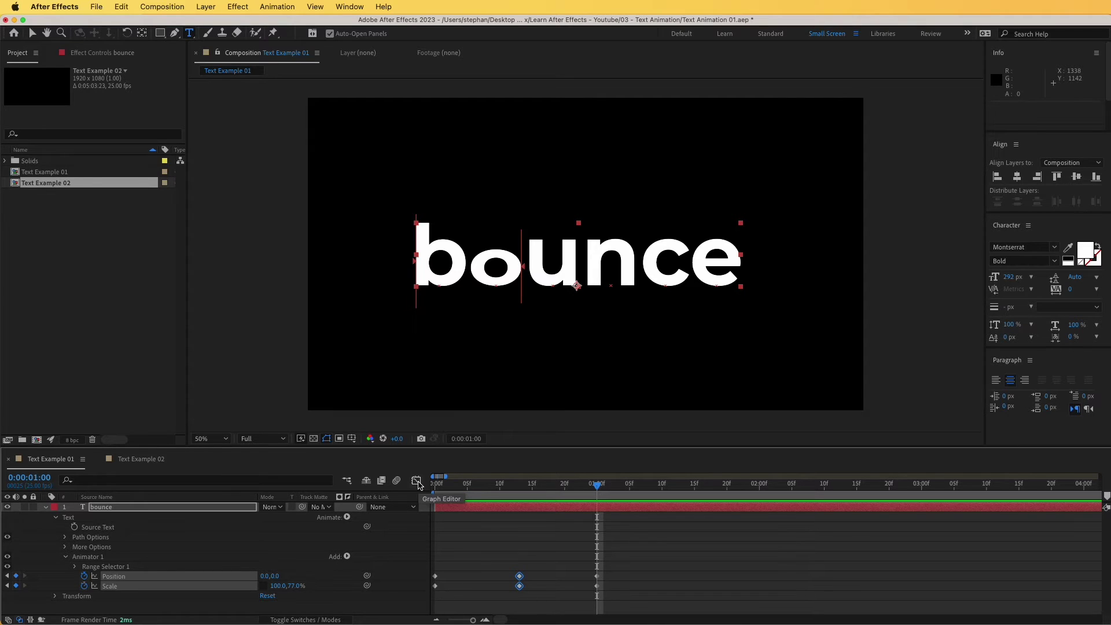
- Apply Easy Ease to the bounce keyframes in the Graph Editor and reshape the speed curves
{"action": "left_click", "coordinate": [417, 481]}
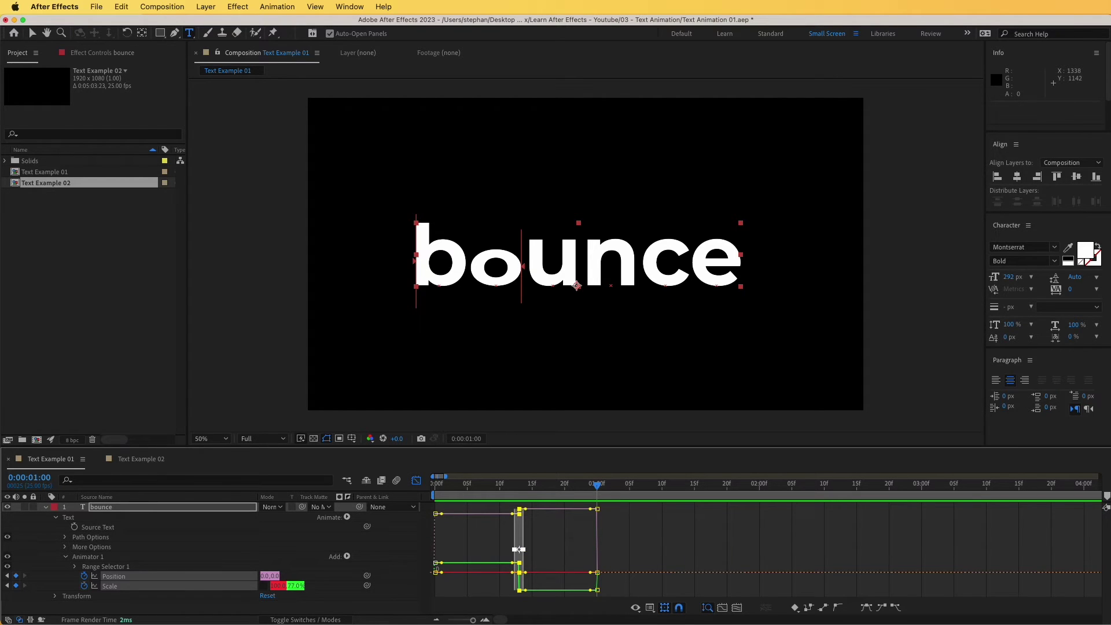
{"action": "left_click", "coordinate": [866, 607]}
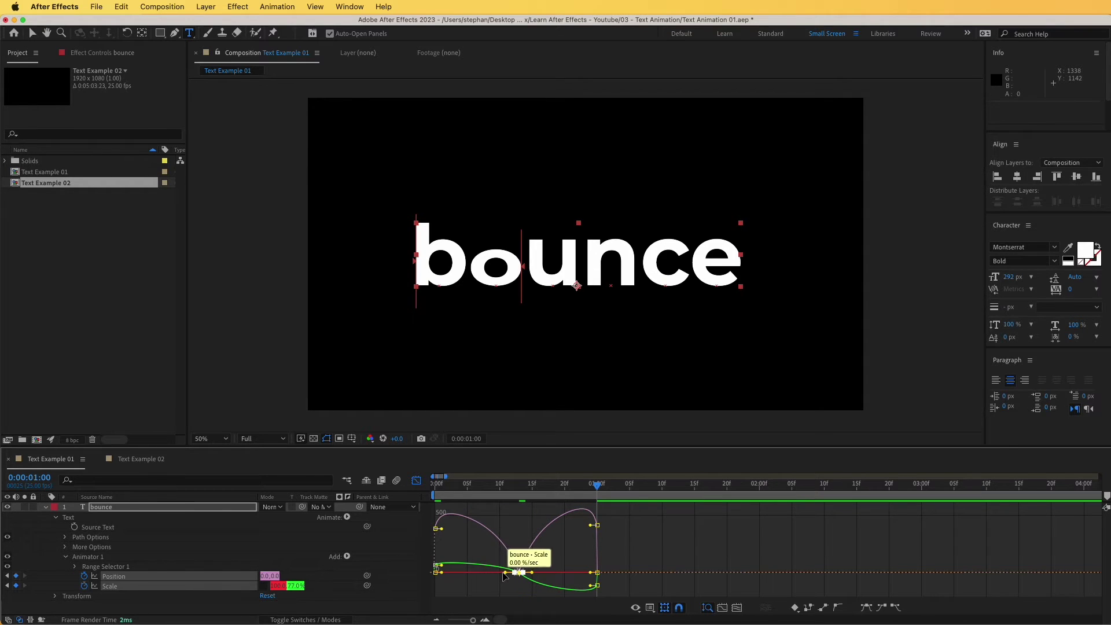
{"action": "left_click_drag", "start_coordinate": [509, 531], "coordinate": [552, 582]}
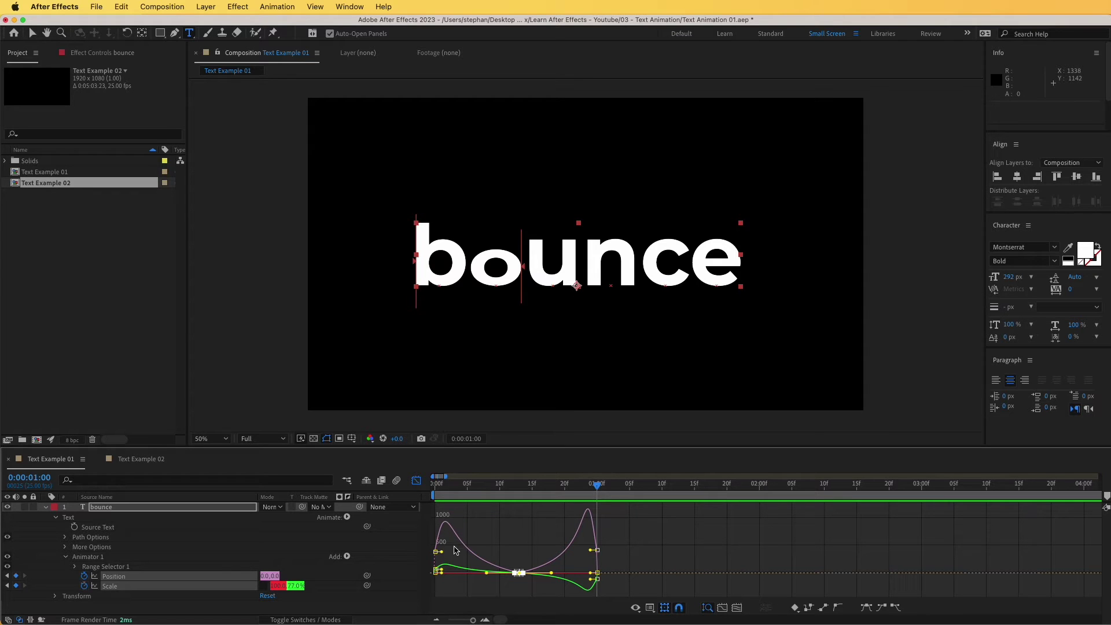
{"action": "left_click", "coordinate": [429, 491]}
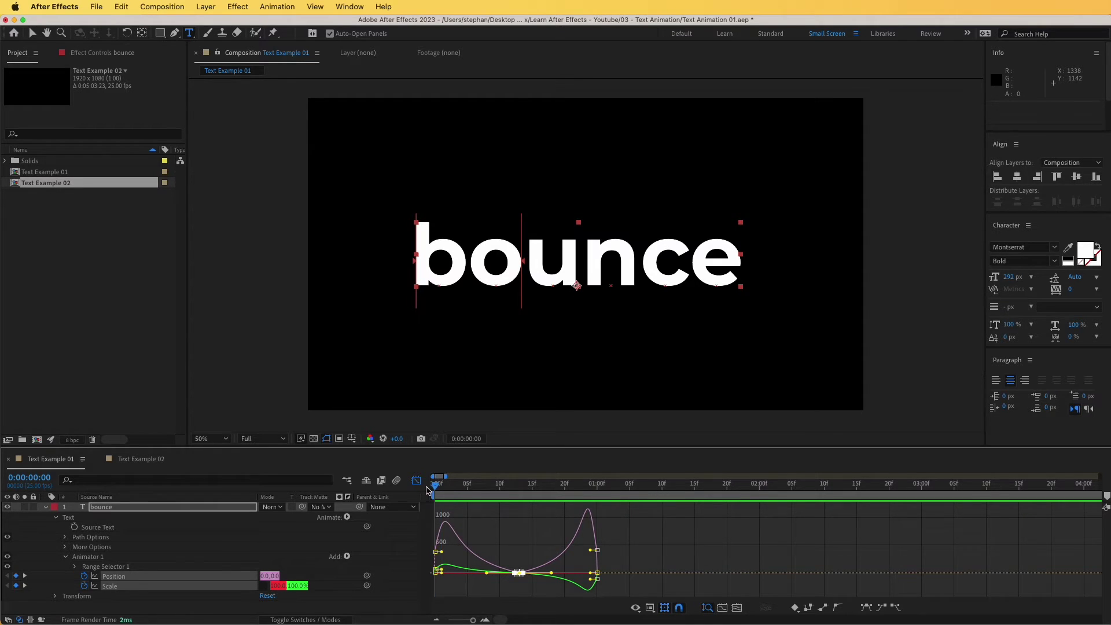
{"action": "mouse_move", "coordinate": [431, 555]}
{"action": "left_mouse_down"}
{"action": "mouse_move", "coordinate": [443, 573]}
{"action": "mouse_move", "coordinate": [434, 573]}
{"action": "left_mouse_up"}
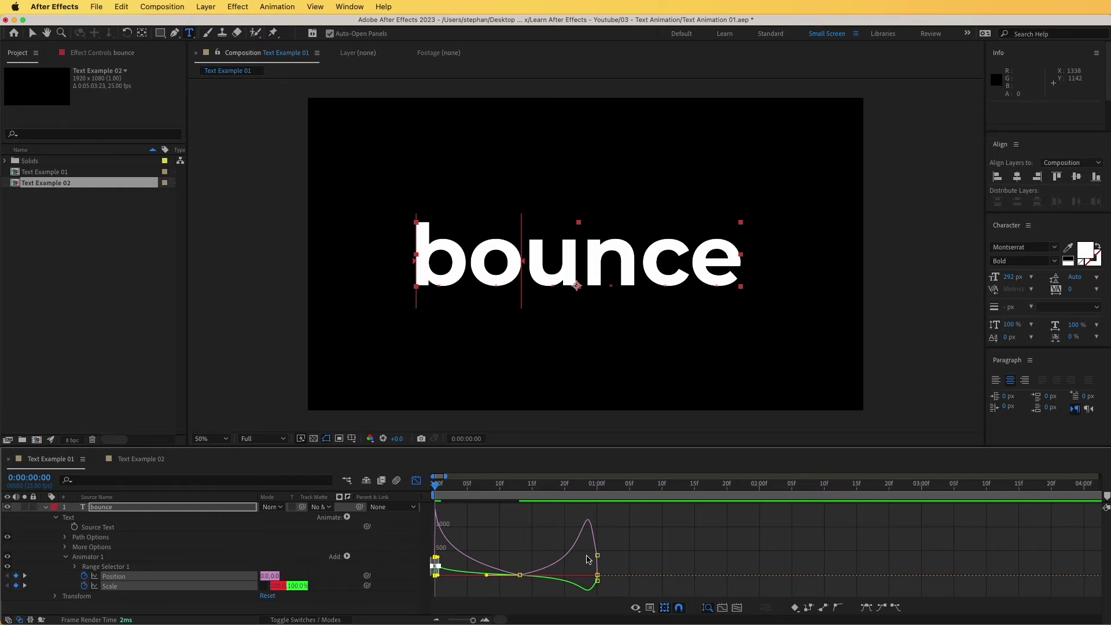
{"action": "mouse_move", "coordinate": [590, 552]}
{"action": "left_mouse_down"}
{"action": "mouse_move", "coordinate": [604, 596]}
{"action": "mouse_move", "coordinate": [591, 585]}
{"action": "mouse_move", "coordinate": [596, 521]}
{"action": "mouse_move", "coordinate": [596, 560]}
{"action": "left_mouse_up"}
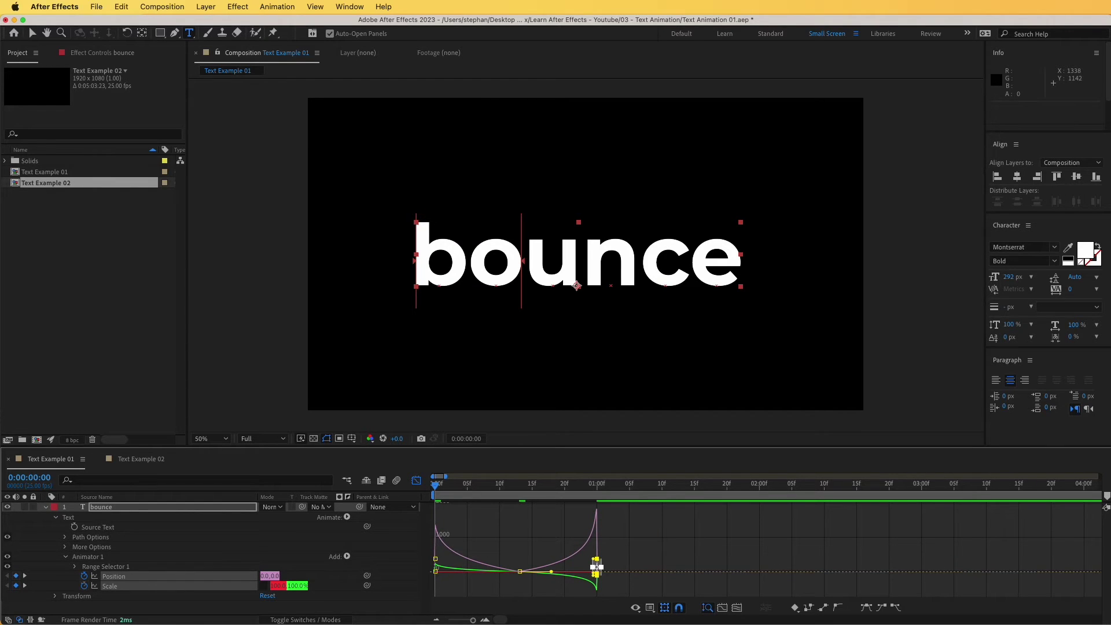
{"action": "left_click", "coordinate": [402, 587]}
- Copy the Position and Scale bounce keyframes and paste them at one second
{"action": "key", "text": "KP_0"}
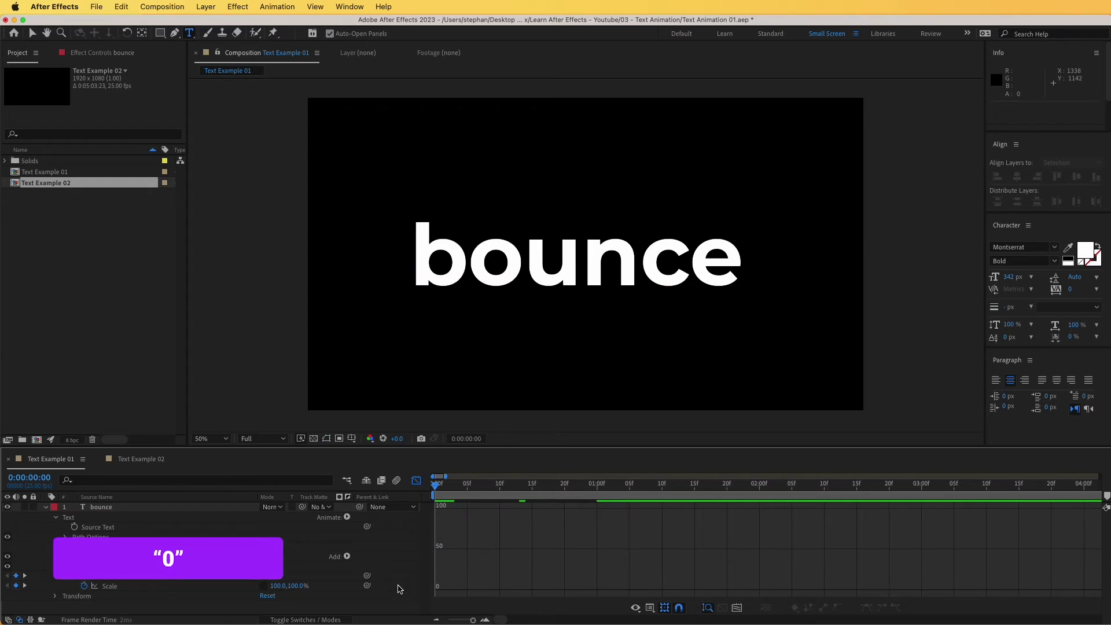
{"action": "key", "text": "space"}
{"action": "left_click", "coordinate": [417, 479]}
{"action": "left_click_drag", "start_coordinate": [590, 485], "coordinate": [596, 488]}
{"action": "left_click_drag", "start_coordinate": [624, 581], "coordinate": [502, 622]}
{"action": "left_click_drag", "start_coordinate": [613, 580], "coordinate": [433, 603]}
{"action": "key", "text": "ctrl+c"}
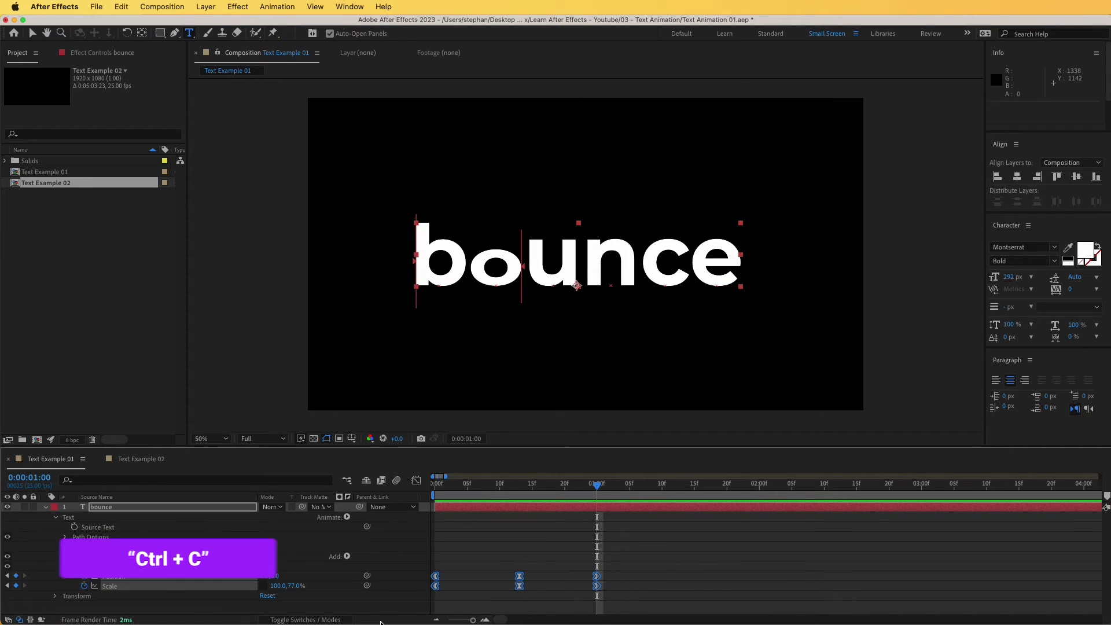
{"action": "key", "text": "ctrl+v"}
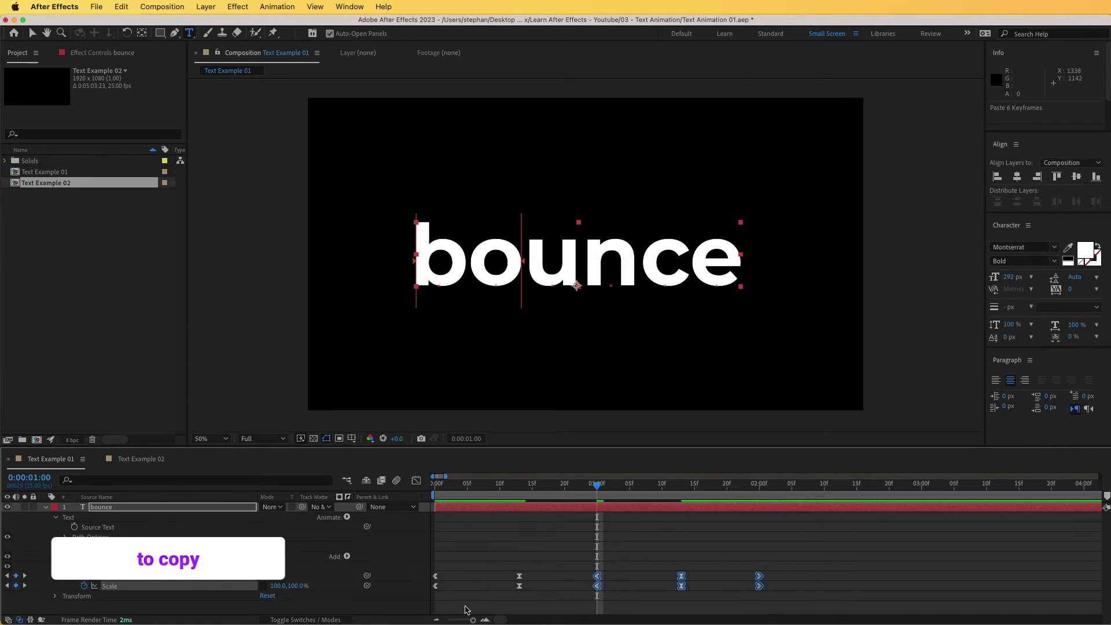
{"action": "key", "text": "space"}
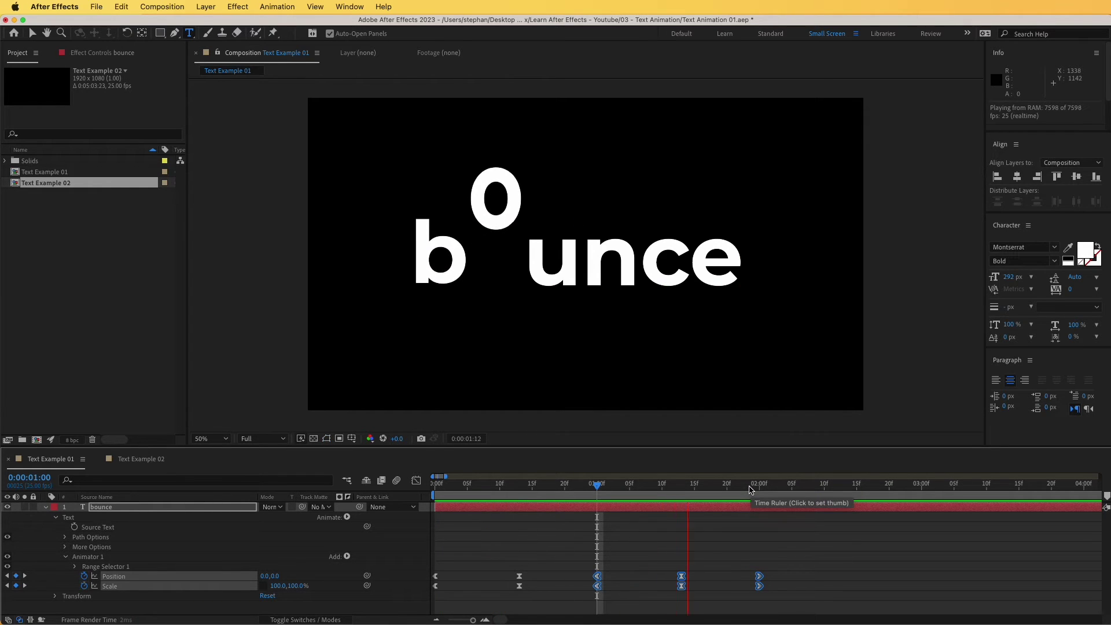
{"action": "key", "text": "space"}
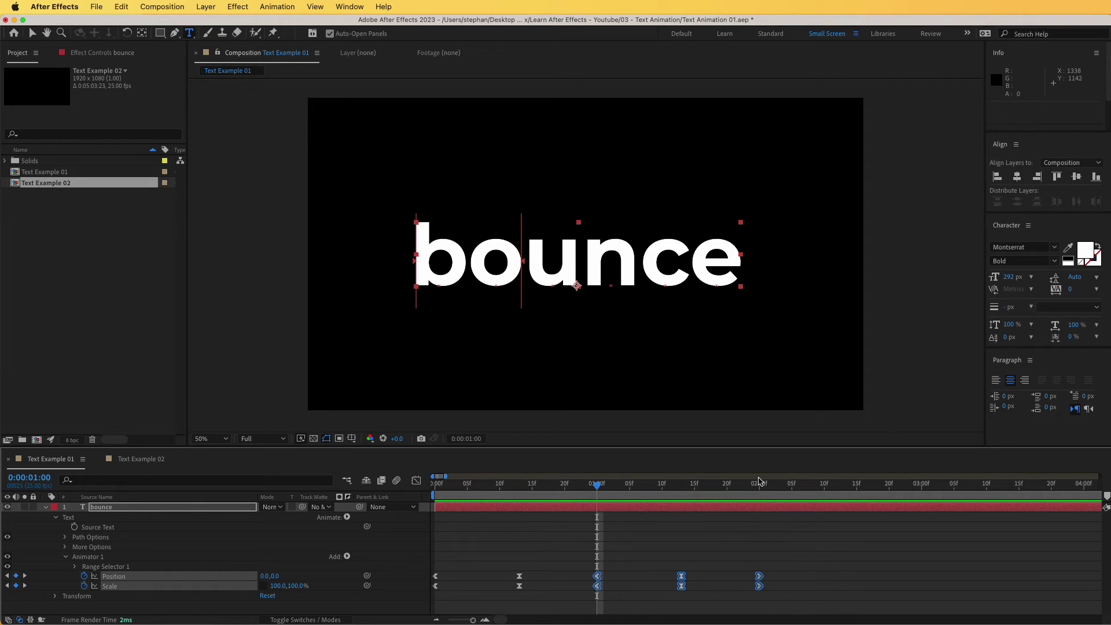
- Copy all ten bounce keyframes and paste them at two seconds
{"action": "scroll", "coordinate": [613, 578], "scroll_direction": "down", "scroll_amount": 4}
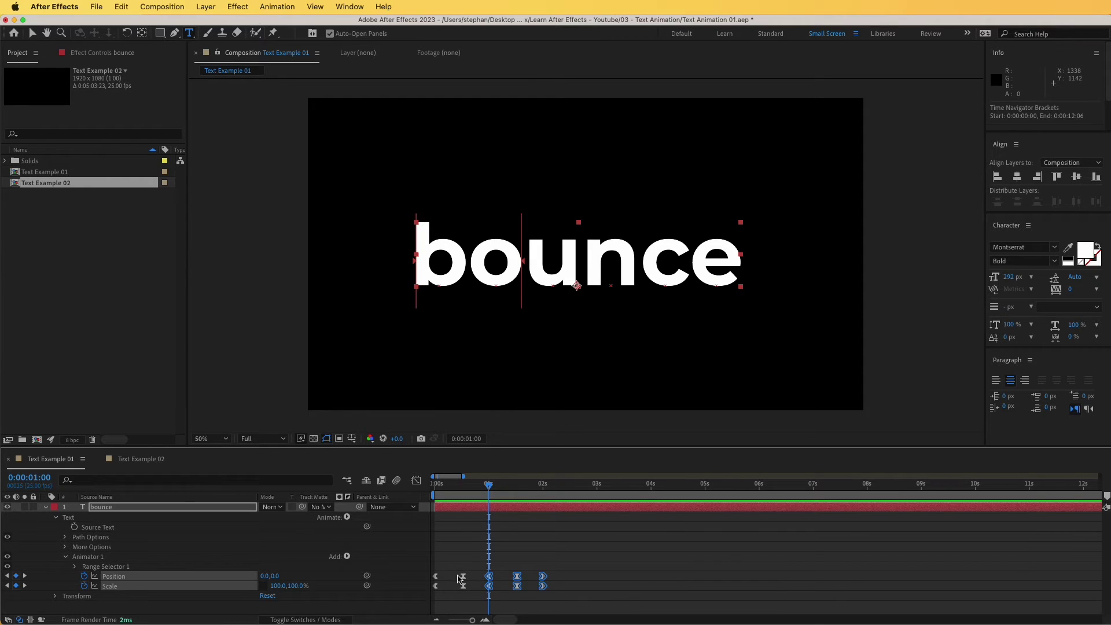
{"action": "left_click_drag", "start_coordinate": [558, 571], "coordinate": [419, 593]}
{"action": "key", "text": "super+c"}
{"action": "left_click", "coordinate": [541, 494]}
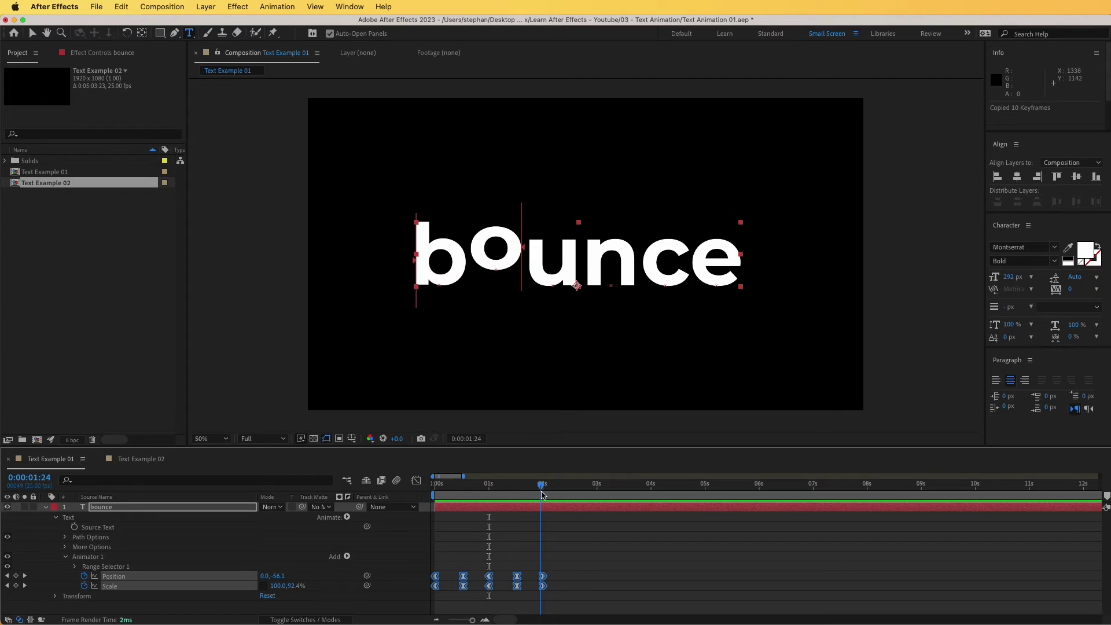
{"action": "left_click_drag", "start_coordinate": [542, 493], "coordinate": [543, 494]}
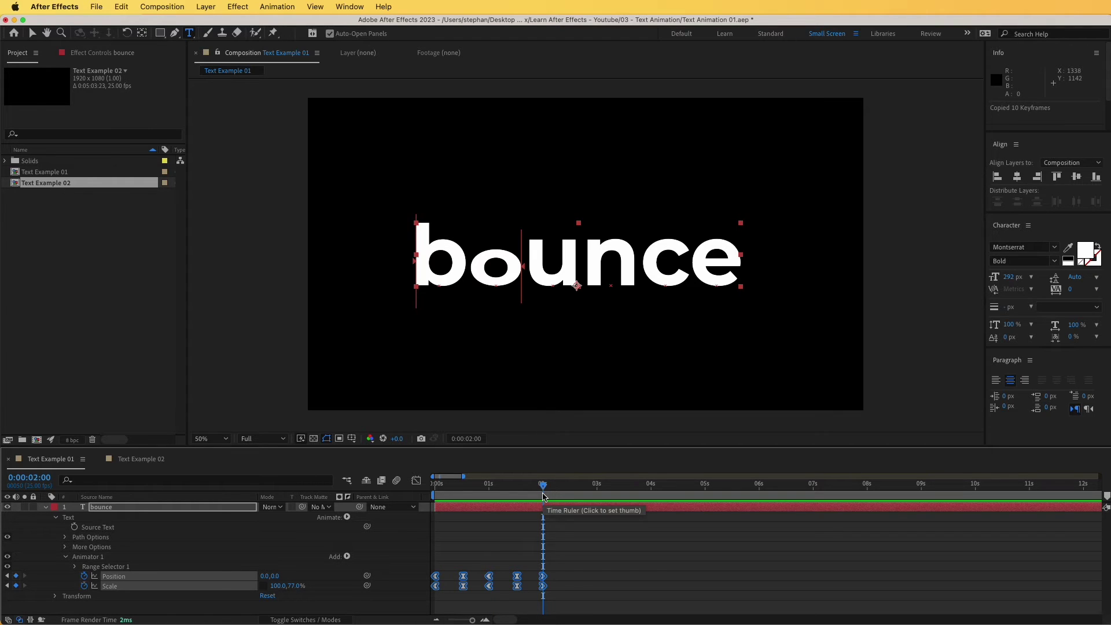
{"action": "key", "text": "super+v"}
- Paste the keyframes again at four seconds and end the work area at six seconds
{"action": "left_click", "coordinate": [651, 488]}
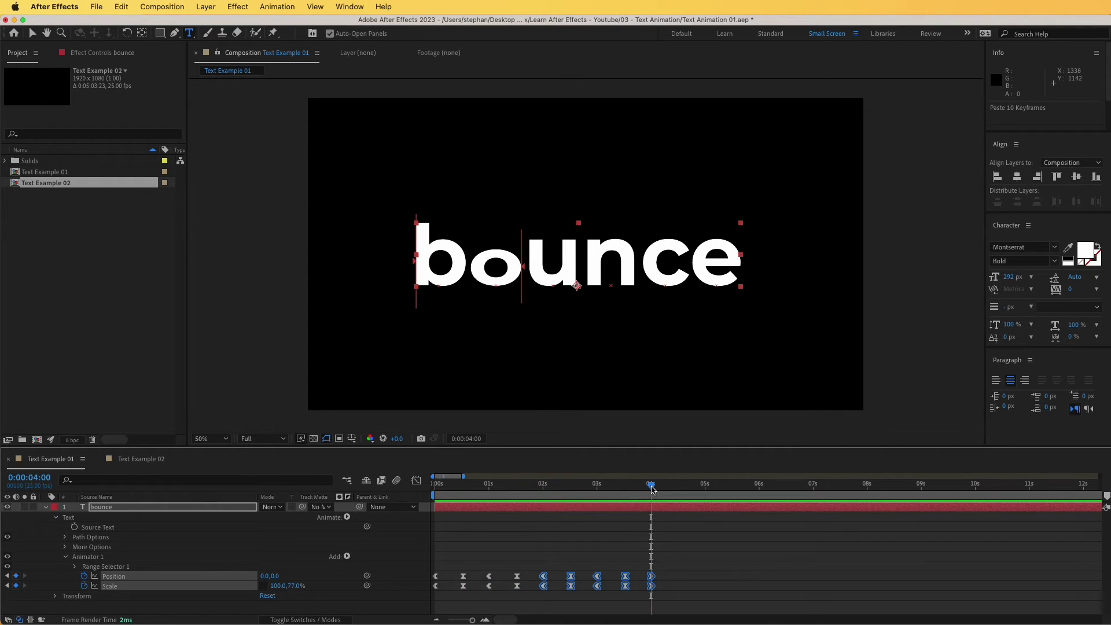
{"action": "key", "text": "super+v"}
{"action": "left_click_drag", "start_coordinate": [764, 491], "coordinate": [760, 492]}
{"action": "key", "text": "n"}
{"action": "key", "text": "space"}
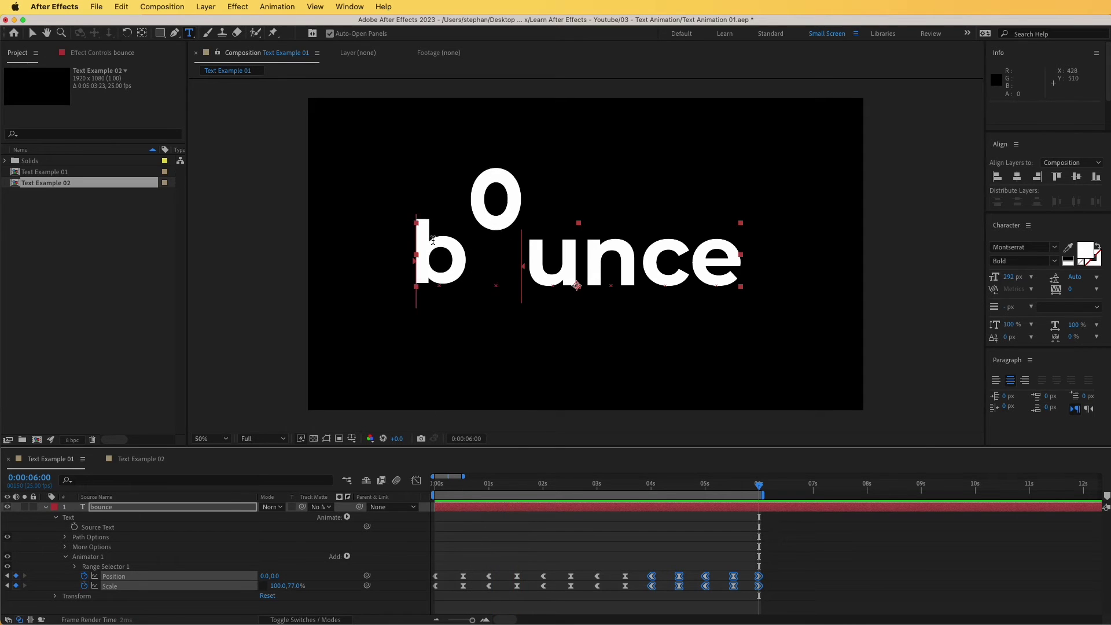
- Raise Range Selector 1 Start from 16% to 22% so only the o bounces, then preview
{"action": "key", "text": "space"}
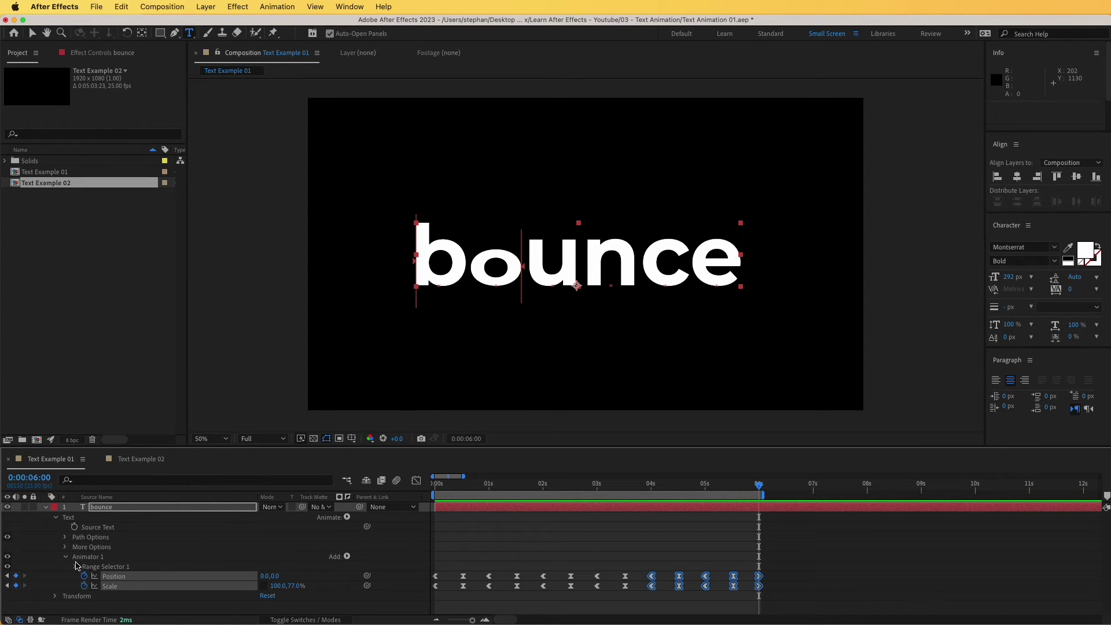
{"action": "left_click", "coordinate": [74, 568]}
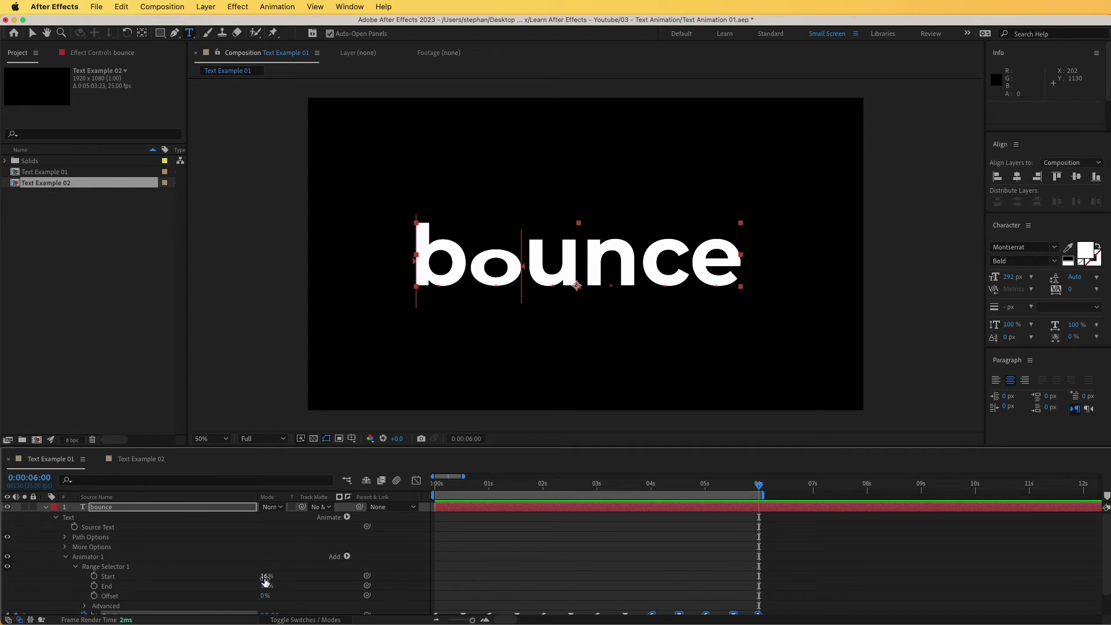
{"action": "left_click_drag", "start_coordinate": [266, 576], "coordinate": [270, 577]}
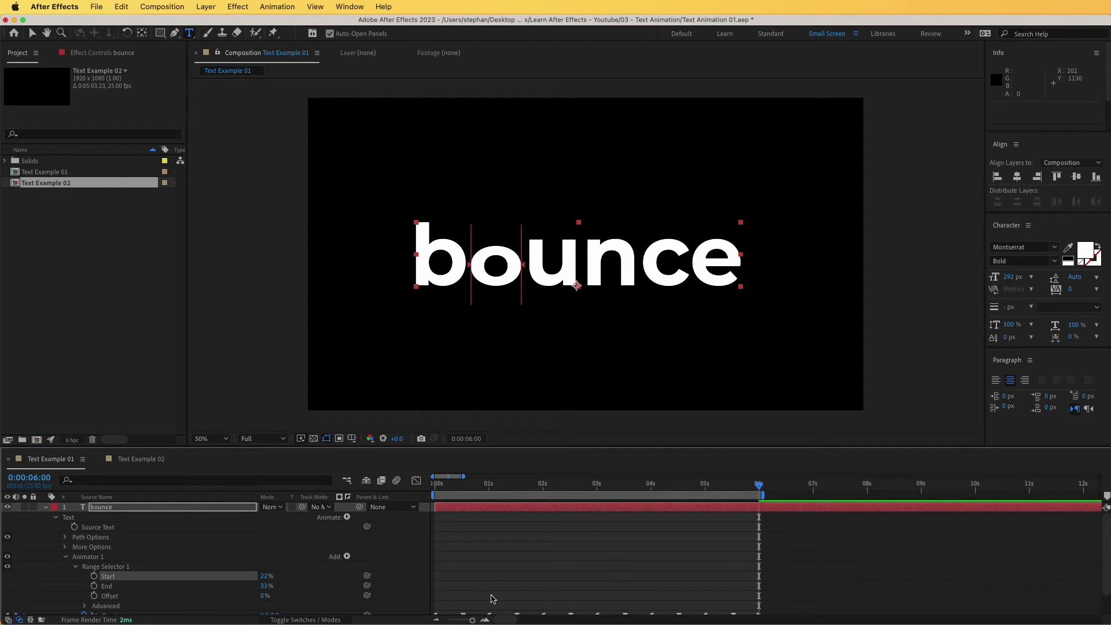
{"action": "key", "text": "space"}
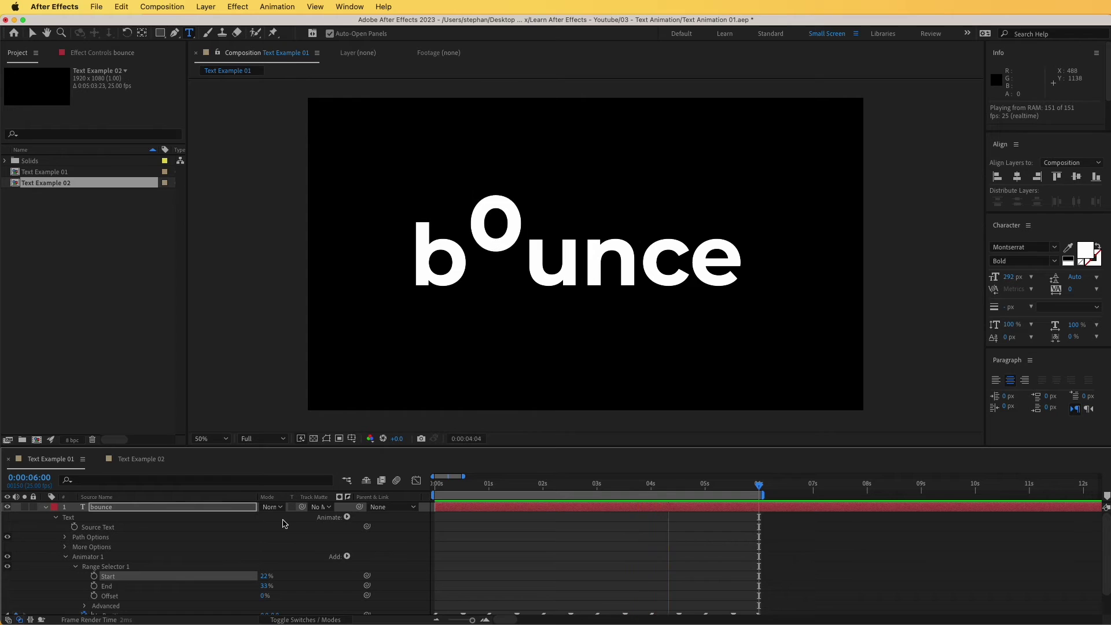
{"action": "key", "text": "space"}
- Switch to the Text Example 02 composition and pick the Selection tool
{"action": "left_click", "coordinate": [139, 461]}
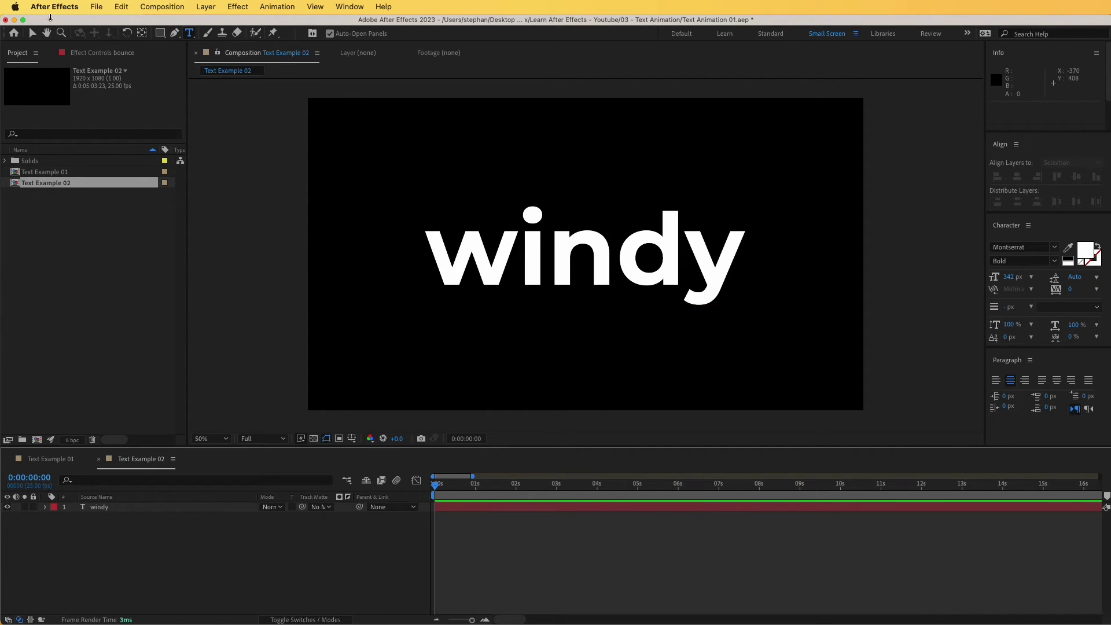
{"action": "left_click", "coordinate": [32, 35]}
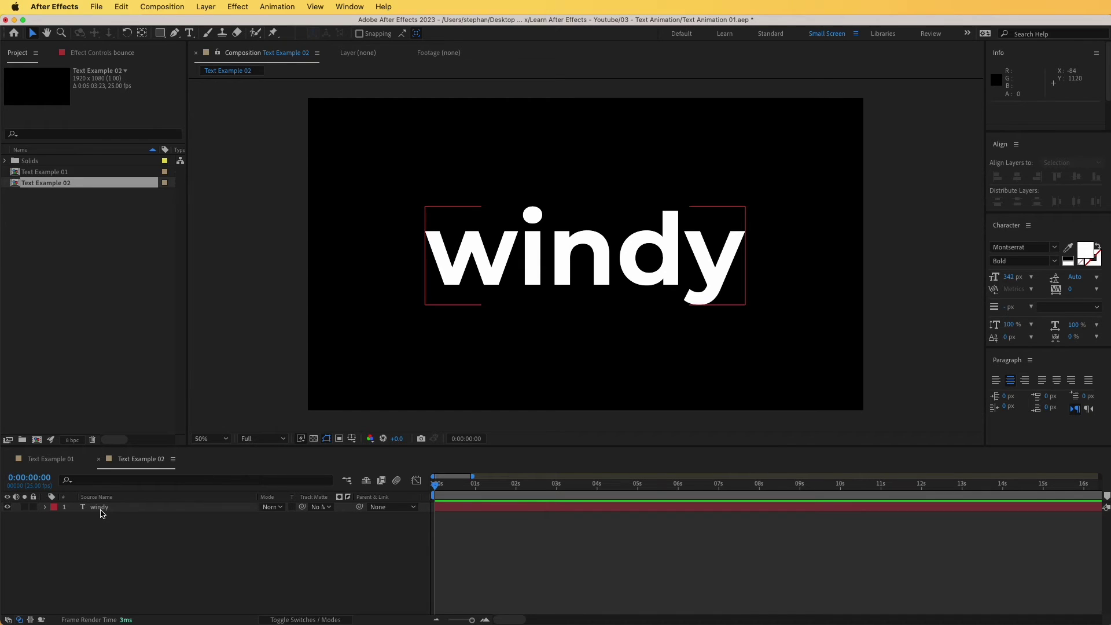
- Draw Mask 1 on the windy layer as a straight open line beneath the word
{"action": "left_click", "coordinate": [175, 33]}
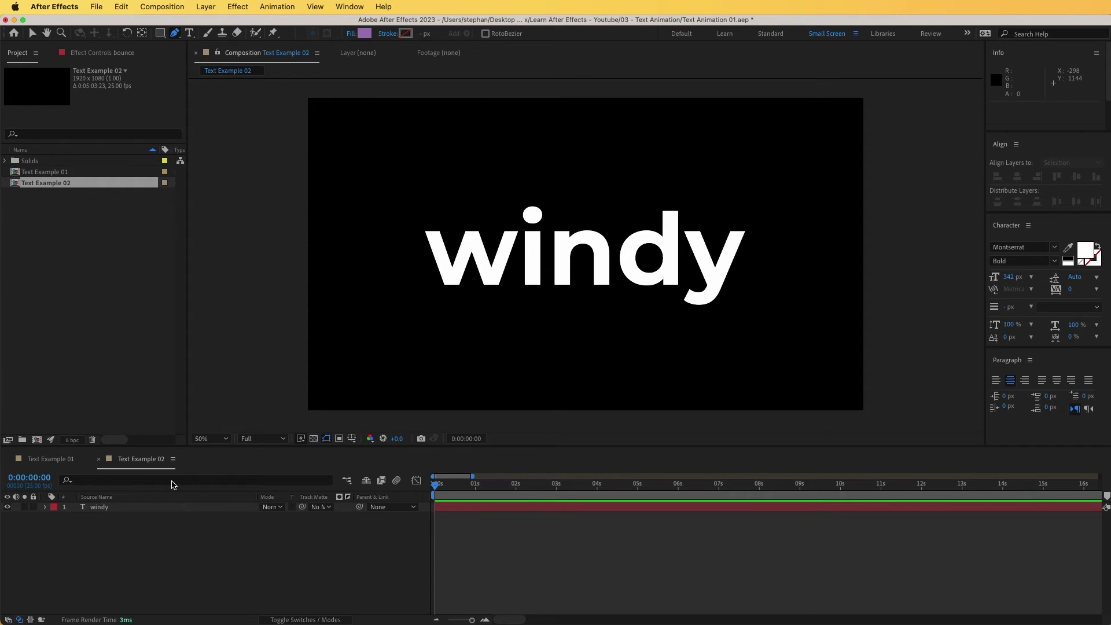
{"action": "left_click", "coordinate": [107, 508]}
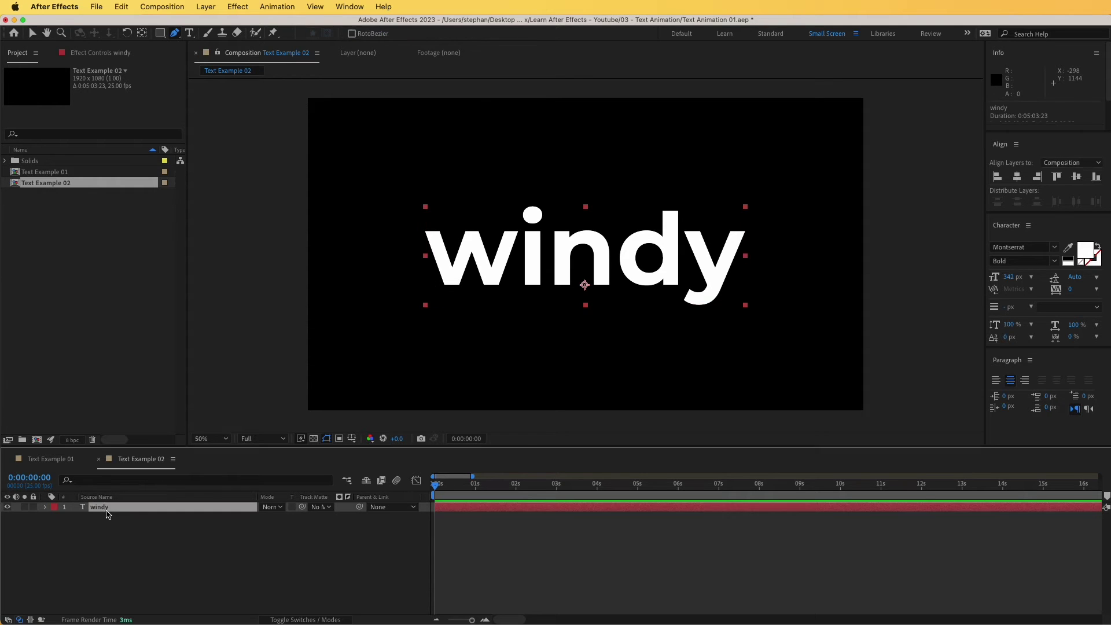
{"action": "left_click", "coordinate": [429, 282]}
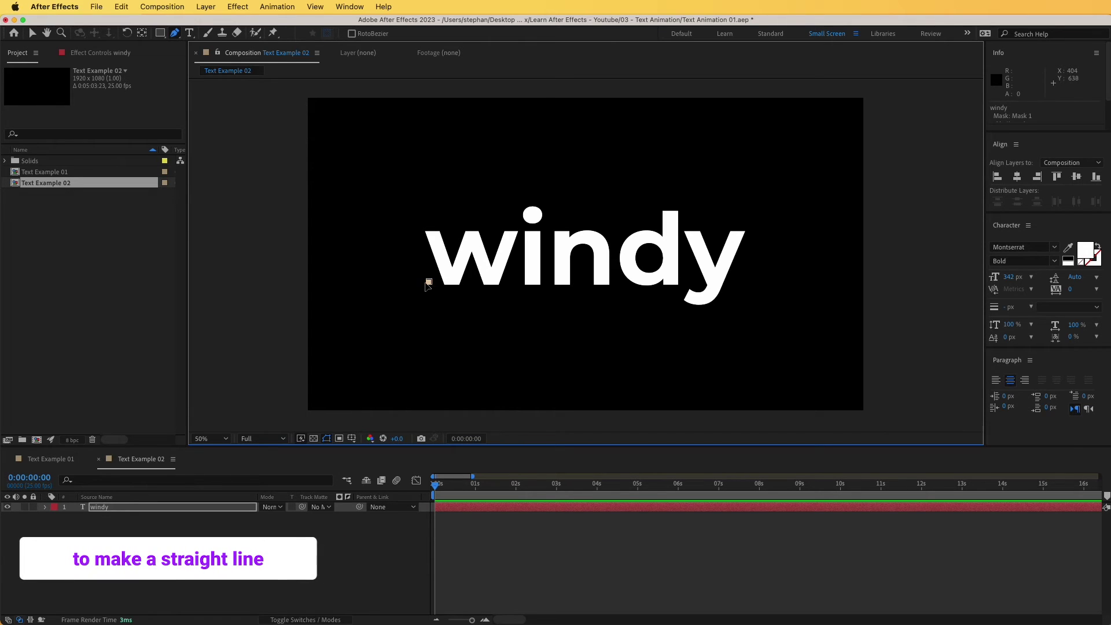
{"action": "left_click", "coordinate": [573, 282], "text": "shift"}
{"action": "left_click_drag", "start_coordinate": [574, 285], "coordinate": [608, 284]}
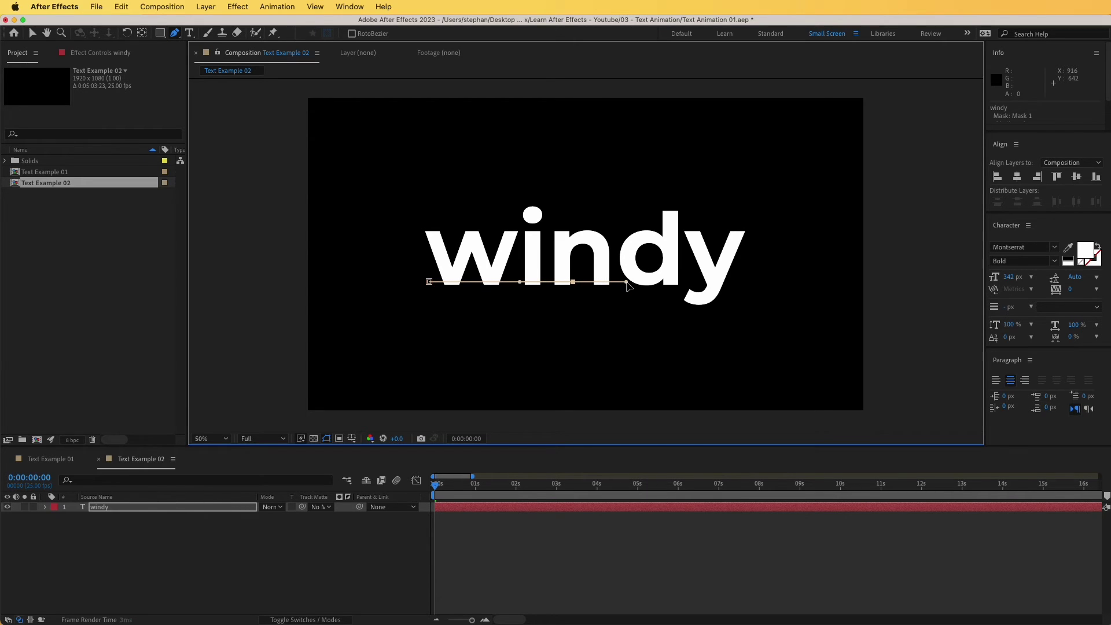
{"action": "left_click", "coordinate": [738, 283]}
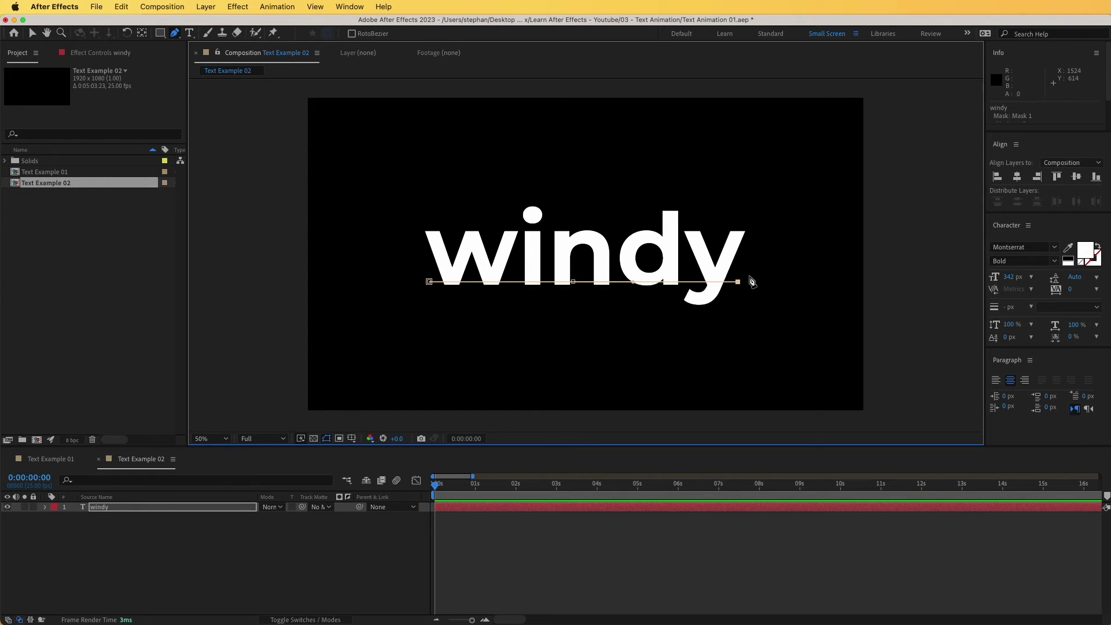
- Set the windy text's Path Options Path to Mask 1, trying and undoing an endpoint bend
{"action": "left_click", "coordinate": [45, 507]}
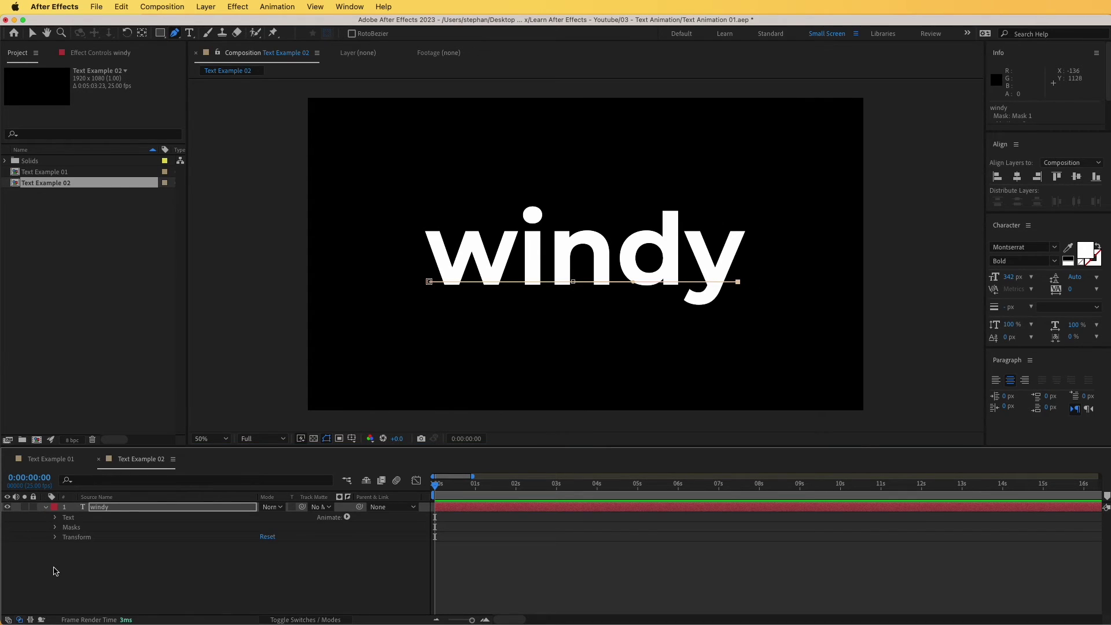
{"action": "left_click", "coordinate": [56, 518]}
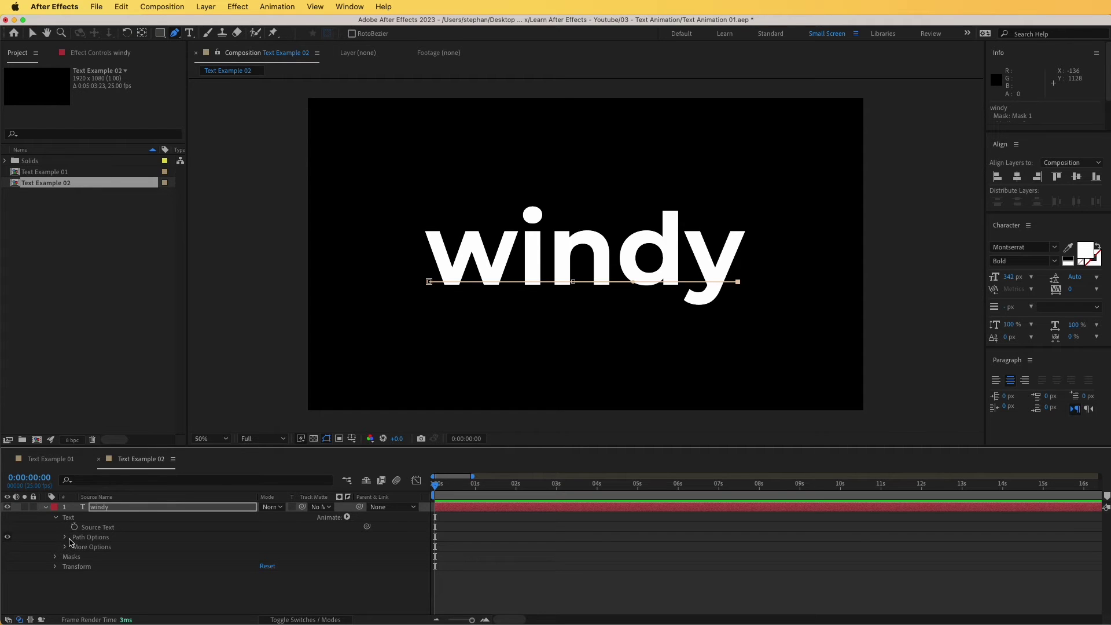
{"action": "left_click", "coordinate": [66, 538]}
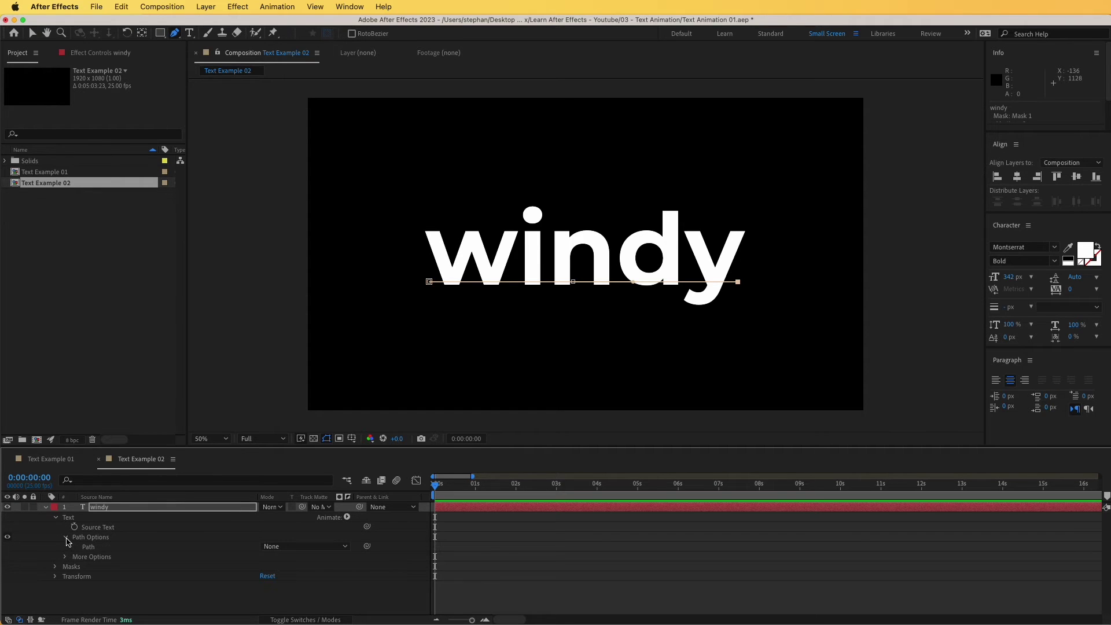
{"action": "left_click", "coordinate": [277, 546]}
{"action": "left_click", "coordinate": [289, 579]}
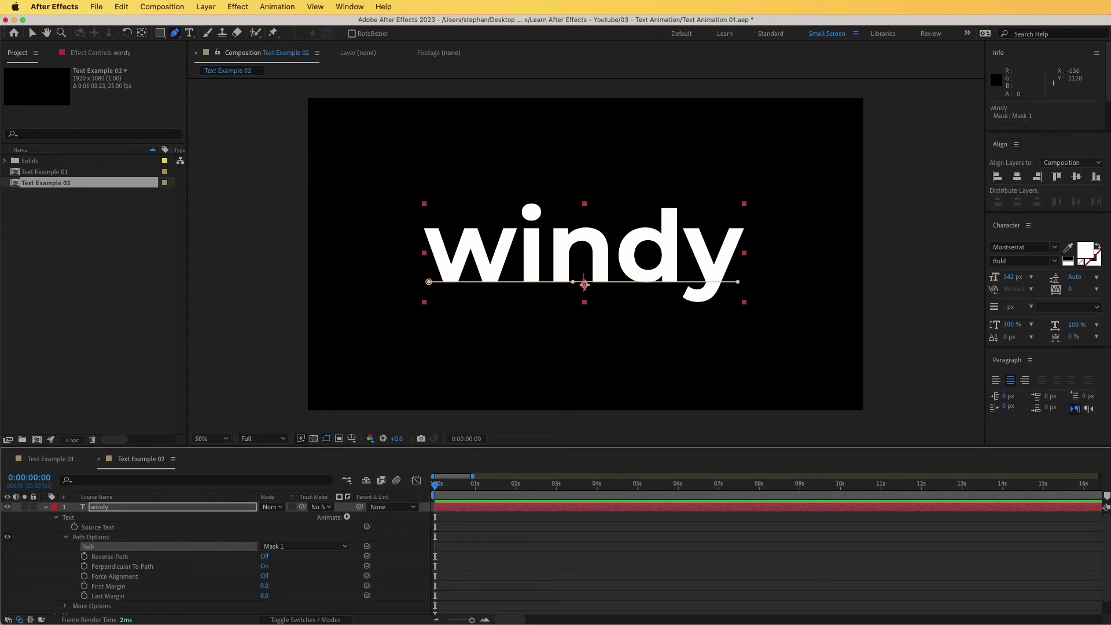
{"action": "left_click", "coordinate": [33, 35]}
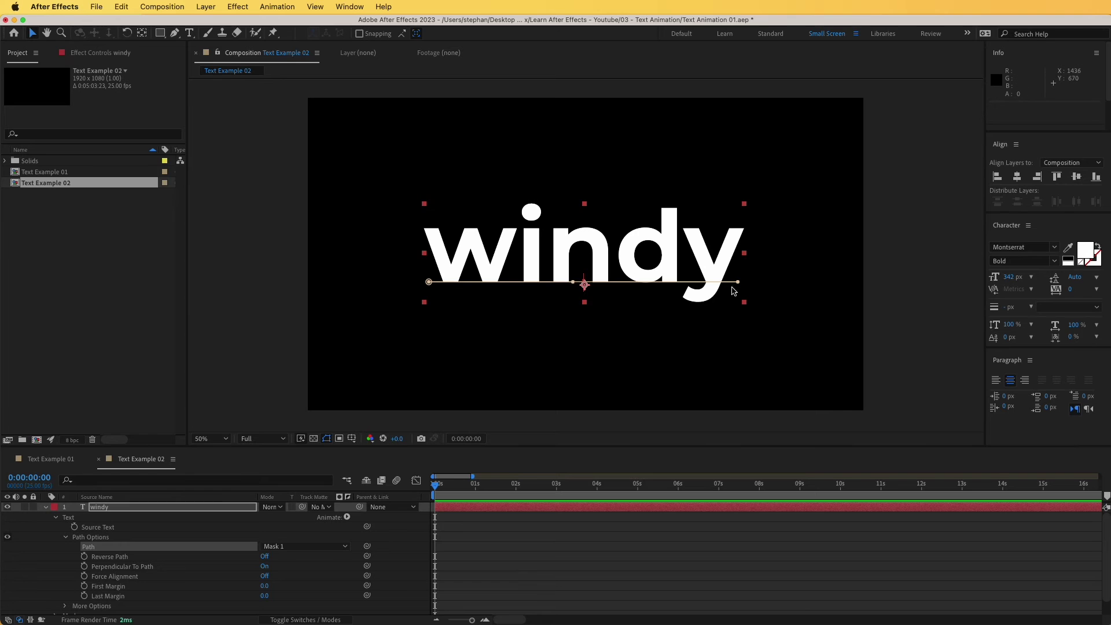
{"action": "left_click_drag", "start_coordinate": [740, 284], "coordinate": [705, 299]}
{"action": "key", "text": "super+z"}
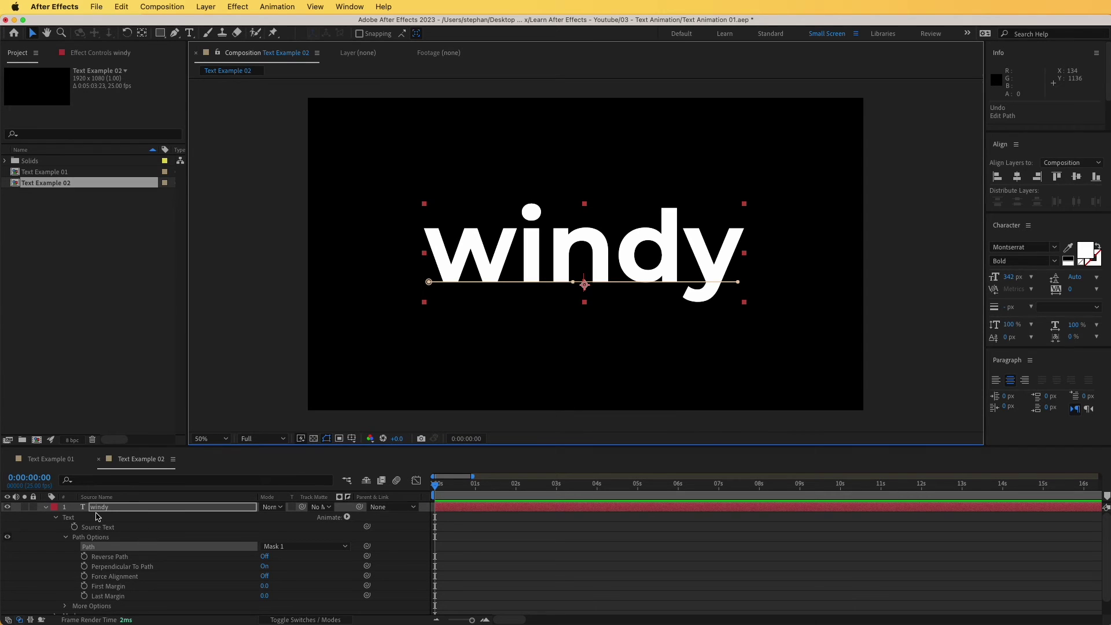
{"action": "key", "text": "Return"}
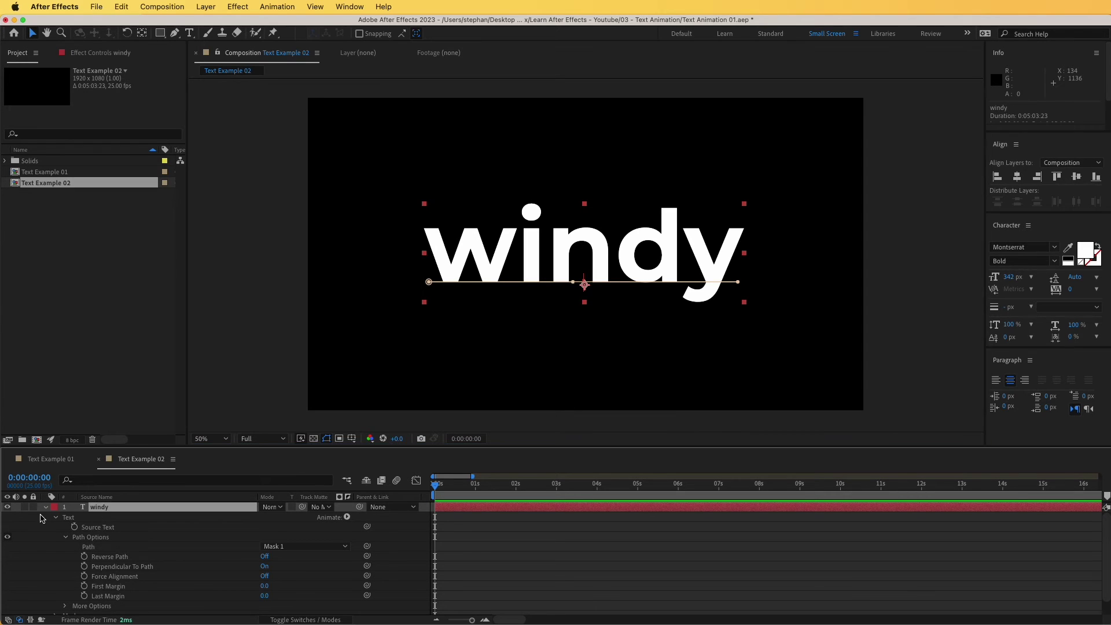
- Collapse Path Options and expand Mask 1's properties on the windy text layer
{"action": "left_click", "coordinate": [65, 538]}
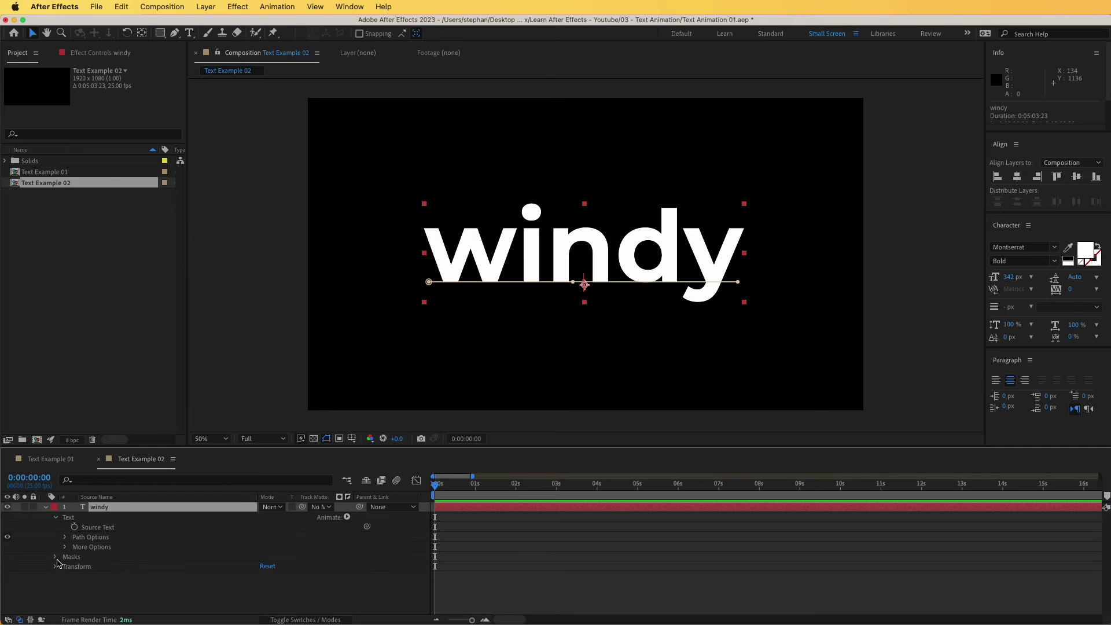
{"action": "left_click", "coordinate": [55, 558]}
{"action": "left_click", "coordinate": [88, 567]}
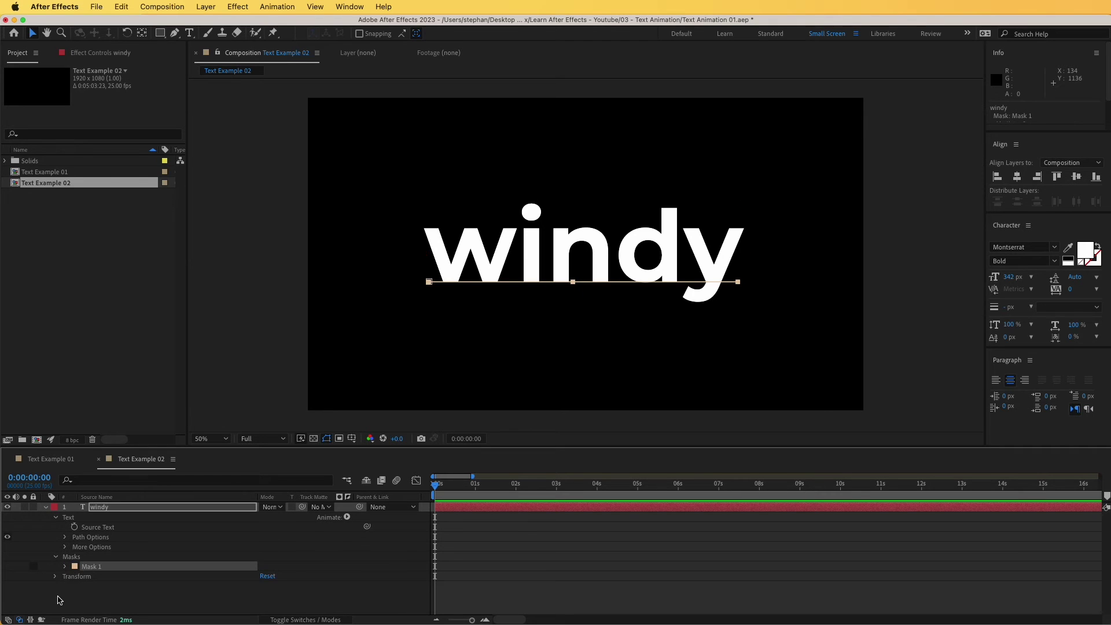
{"action": "left_click", "coordinate": [65, 567]}
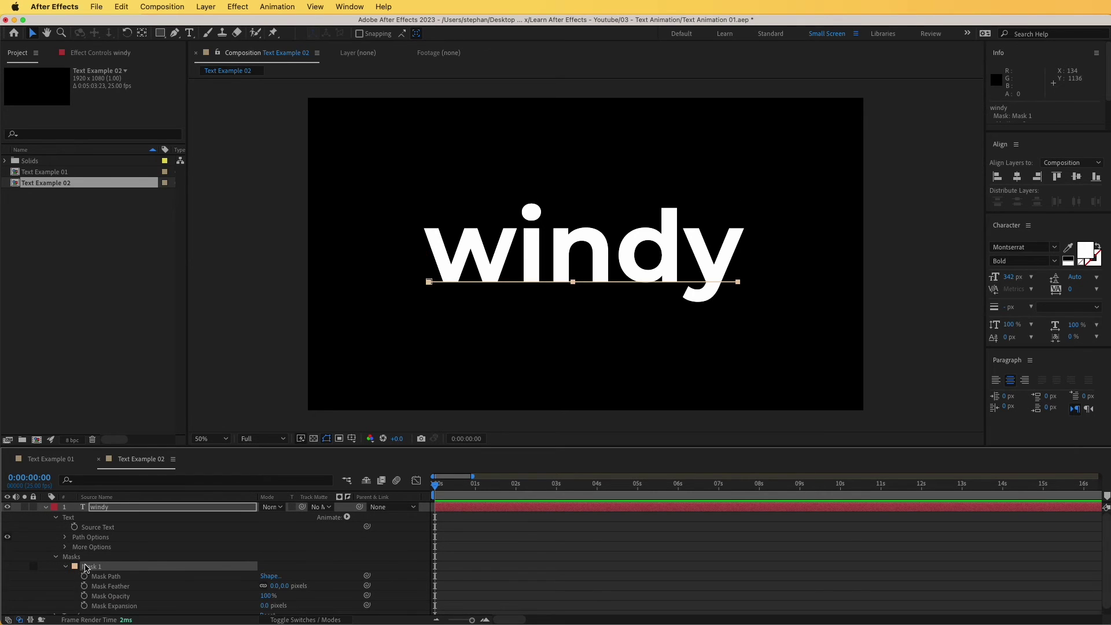
- Keep Mask 1 as the text path, then select Mask 1's Mask Path property
{"action": "left_click", "coordinate": [65, 537]}
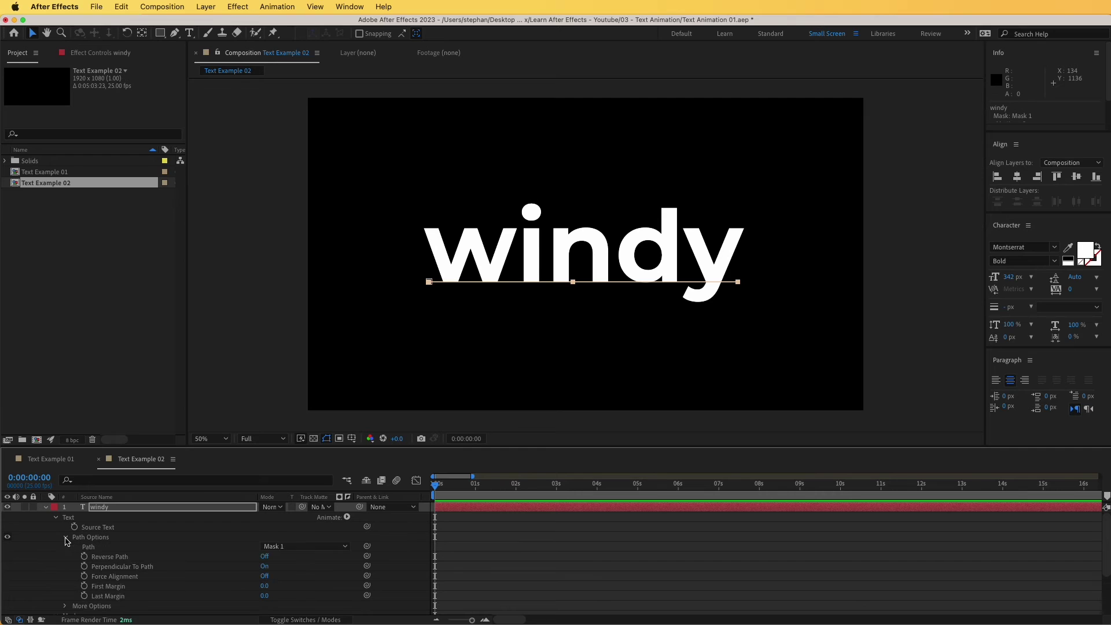
{"action": "left_click", "coordinate": [274, 548]}
{"action": "left_click", "coordinate": [289, 578]}
{"action": "left_click", "coordinate": [64, 538]}
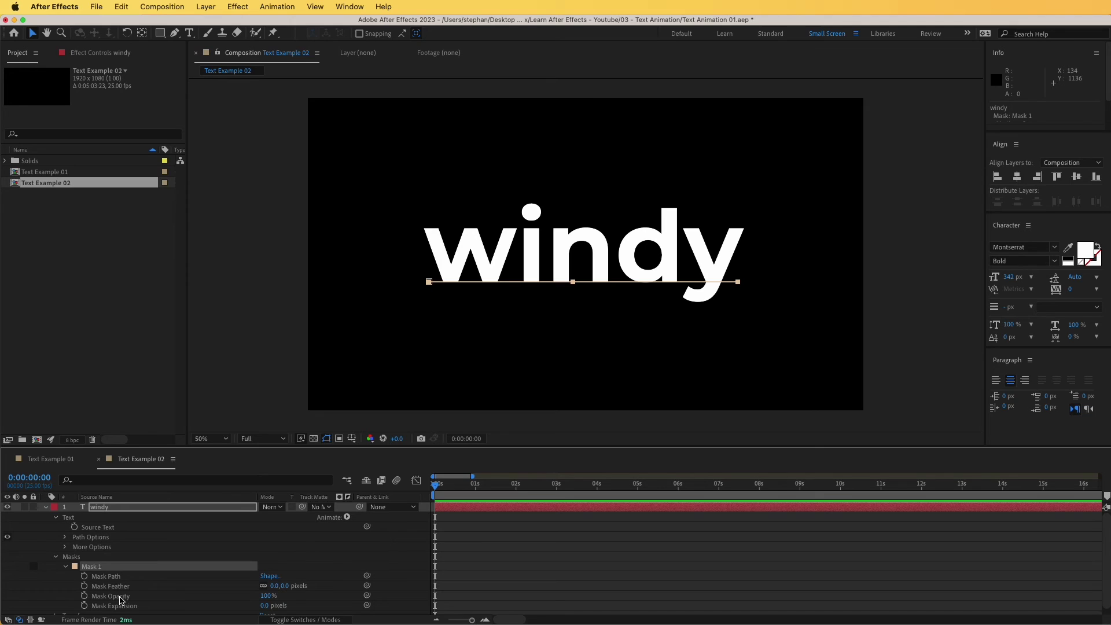
{"action": "left_click", "coordinate": [105, 578]}
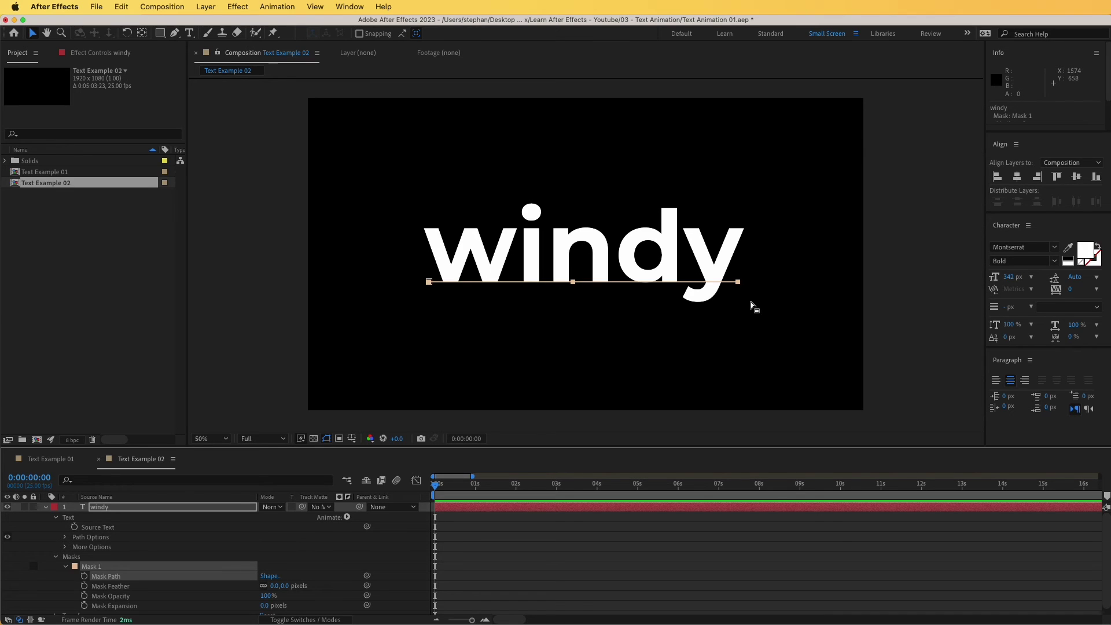
- Run Create Nulls From Paths.jsx with Points Follow Nulls to add Null 4, 5 and 6 for Mask 1
{"action": "left_click", "coordinate": [345, 7]}
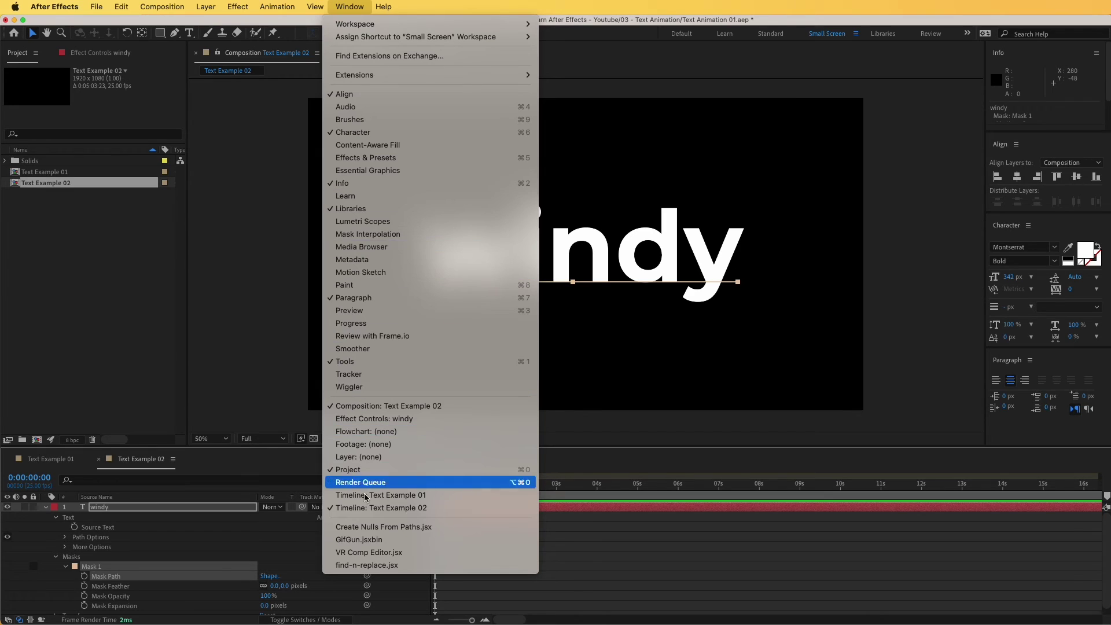
{"action": "left_click", "coordinate": [360, 529]}
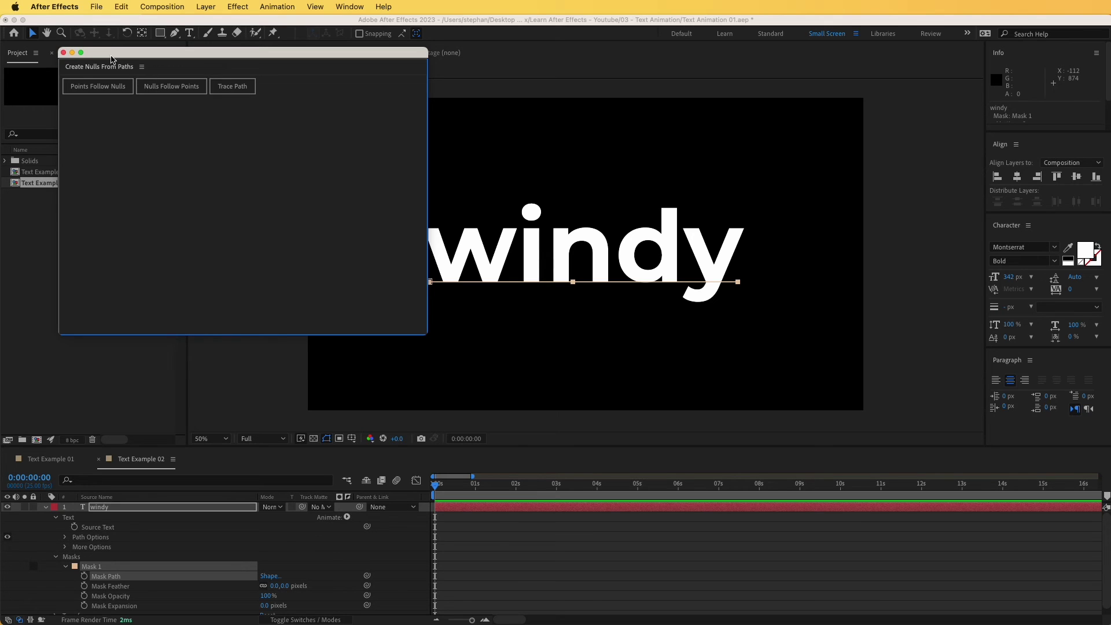
{"action": "left_click", "coordinate": [99, 86]}
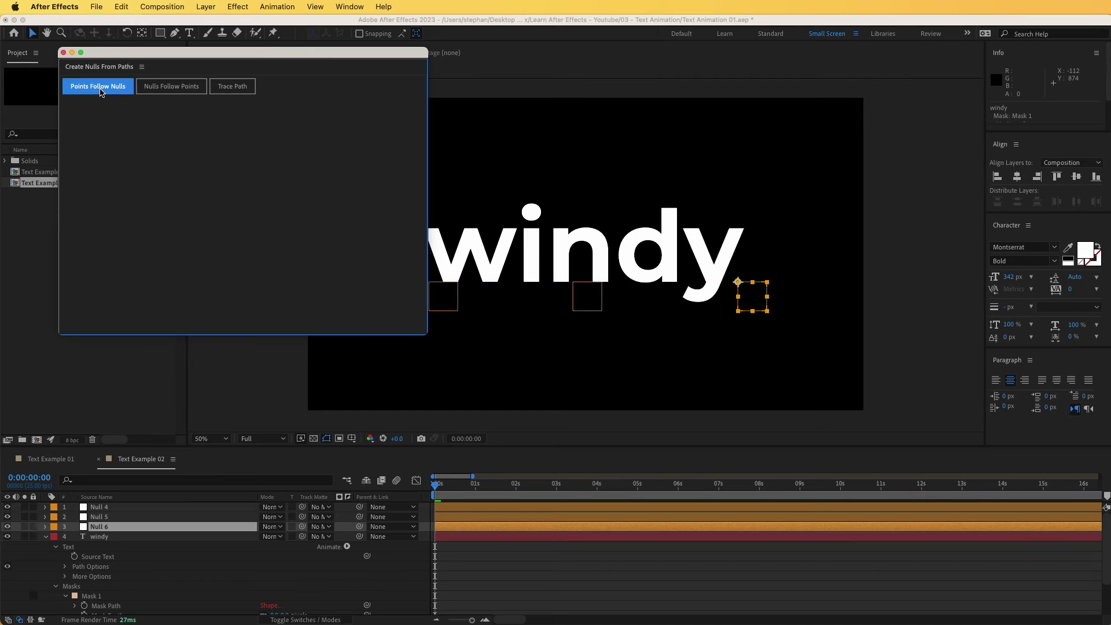
{"action": "left_click", "coordinate": [63, 53]}
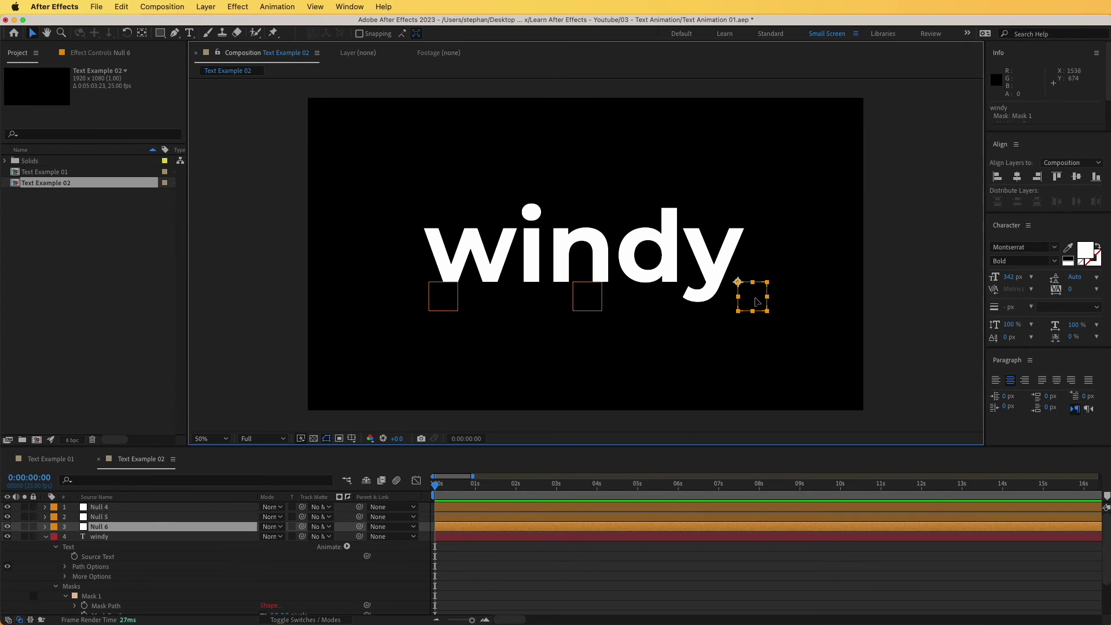
{"action": "left_click_drag", "start_coordinate": [754, 295], "coordinate": [751, 369]}
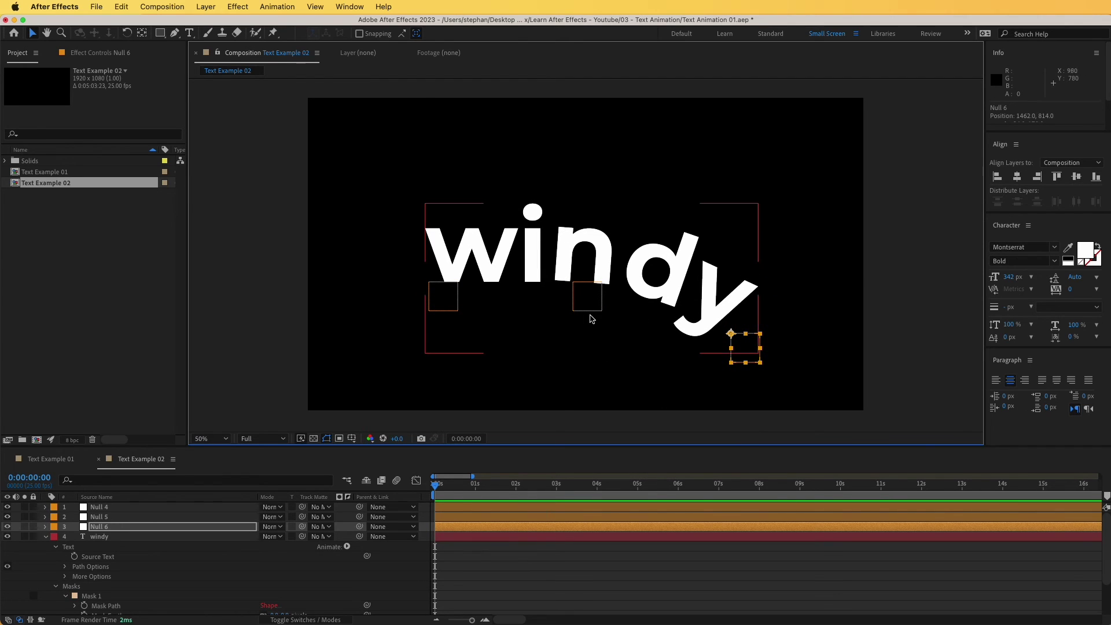
{"action": "left_click_drag", "start_coordinate": [587, 297], "coordinate": [585, 337]}
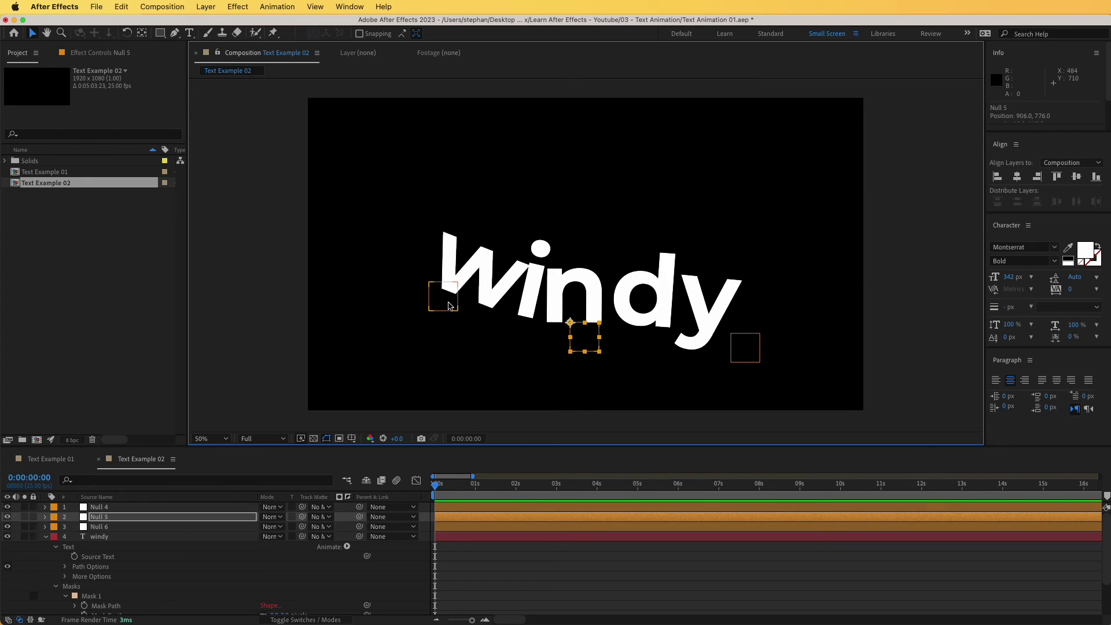
{"action": "left_click_drag", "start_coordinate": [449, 314], "coordinate": [495, 140]}
{"action": "key", "text": "super+z"}
{"action": "key", "text": "super+z"}
{"action": "key", "text": "super+z"}
{"action": "key", "text": "super+z"}
{"action": "key", "text": "super+z"}
{"action": "key", "text": "super+z"}
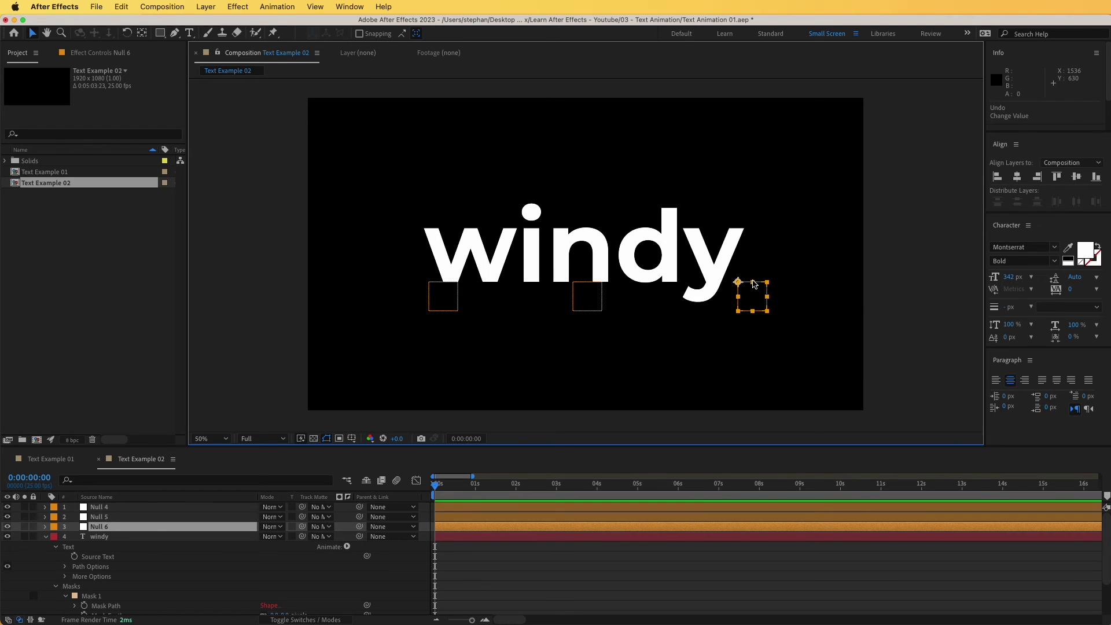
{"action": "key", "text": "super+shift+z"}
{"action": "key", "text": "super+z"}
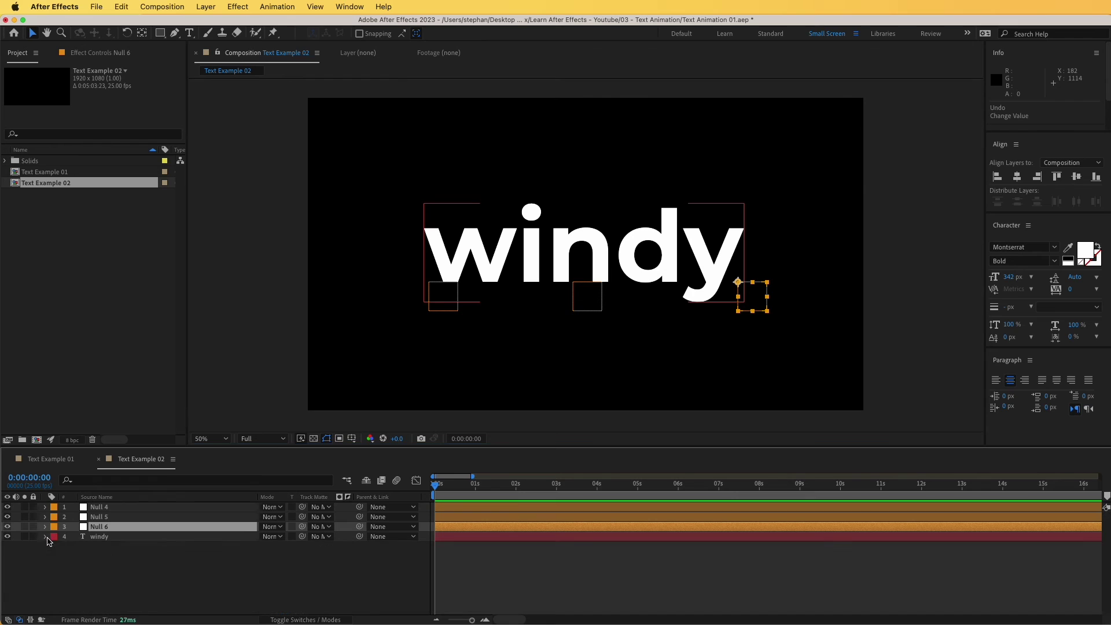
- Hide the Null 4 and Null 5 outlines and show only Null 6's Position
{"action": "left_click", "coordinate": [7, 517]}
{"action": "left_click", "coordinate": [7, 507]}
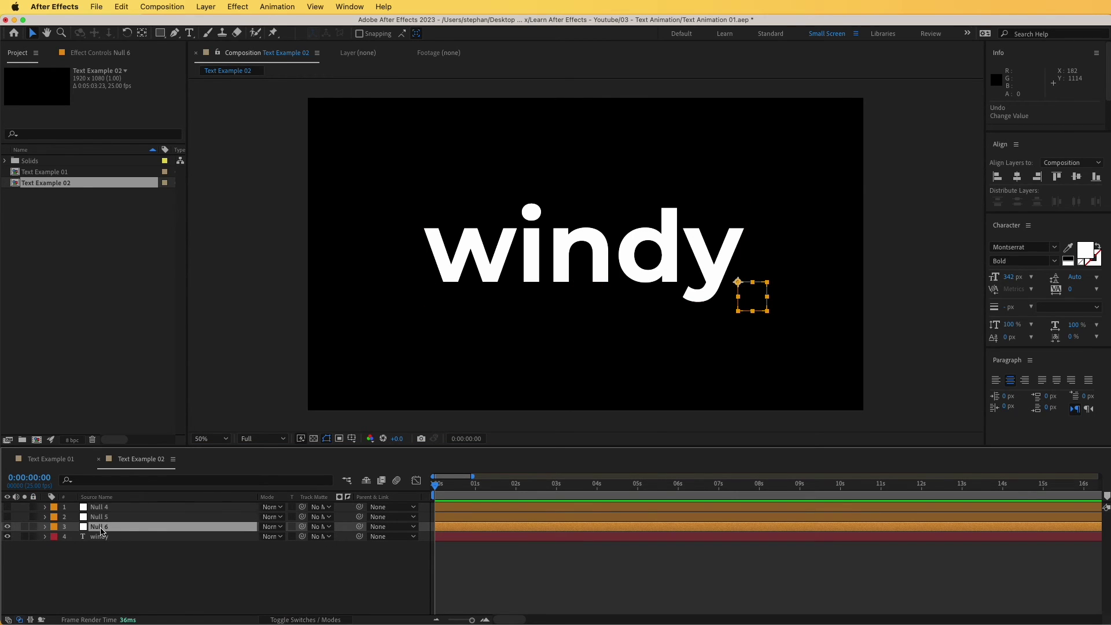
{"action": "left_click", "coordinate": [100, 530]}
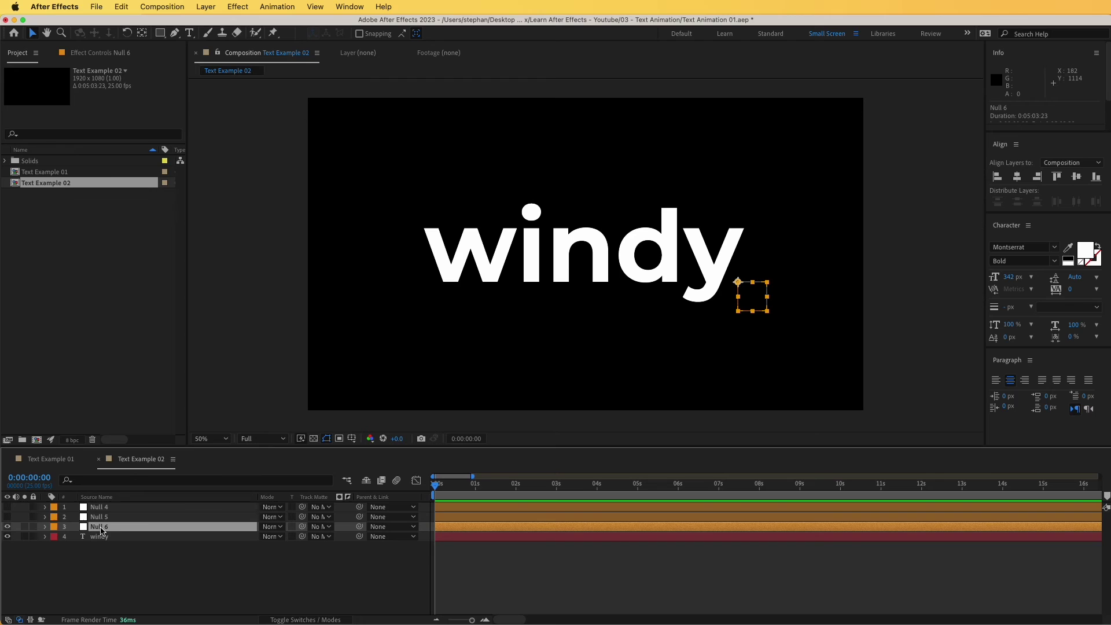
{"action": "left_click", "coordinate": [45, 528]}
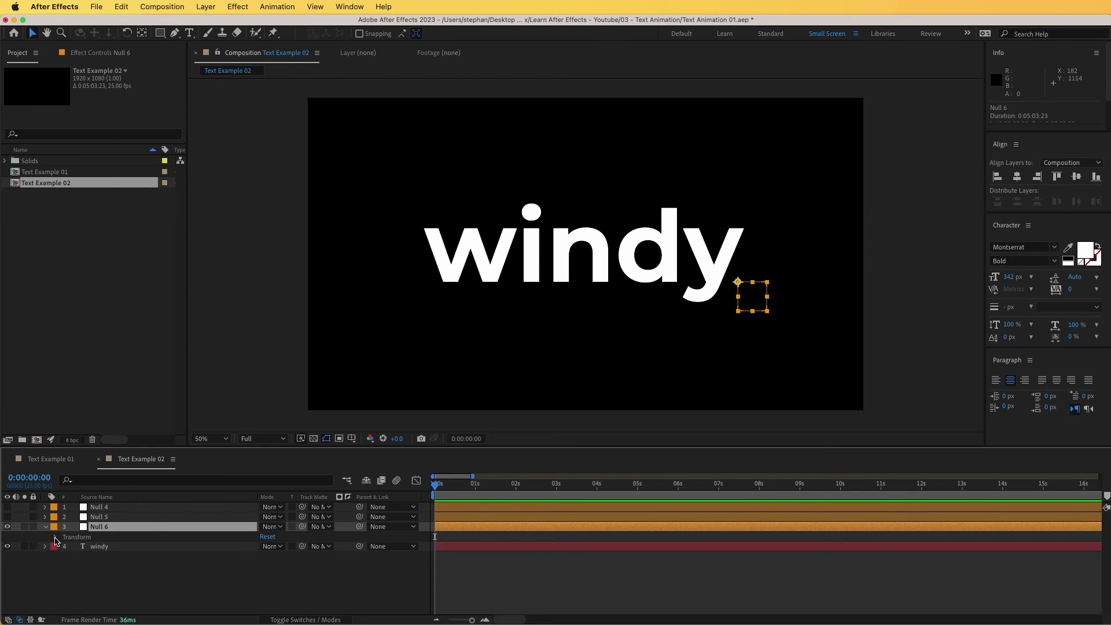
{"action": "key", "text": "p"}
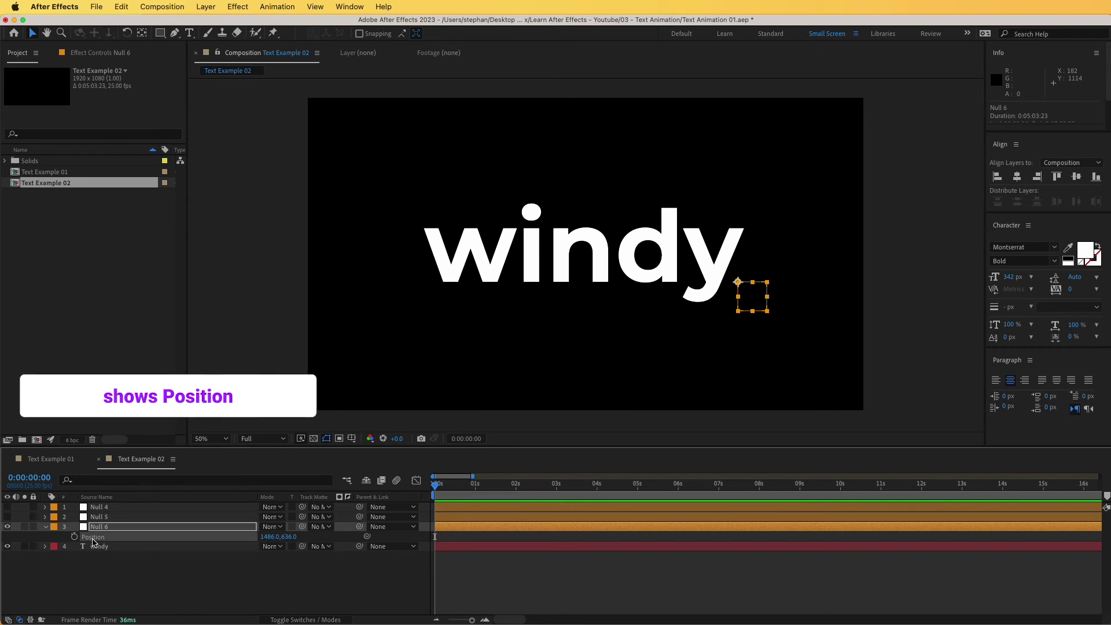
- Separate Null 6's Position into X and Y dimensions and select Y Position
{"action": "right_click", "coordinate": [92, 541]}
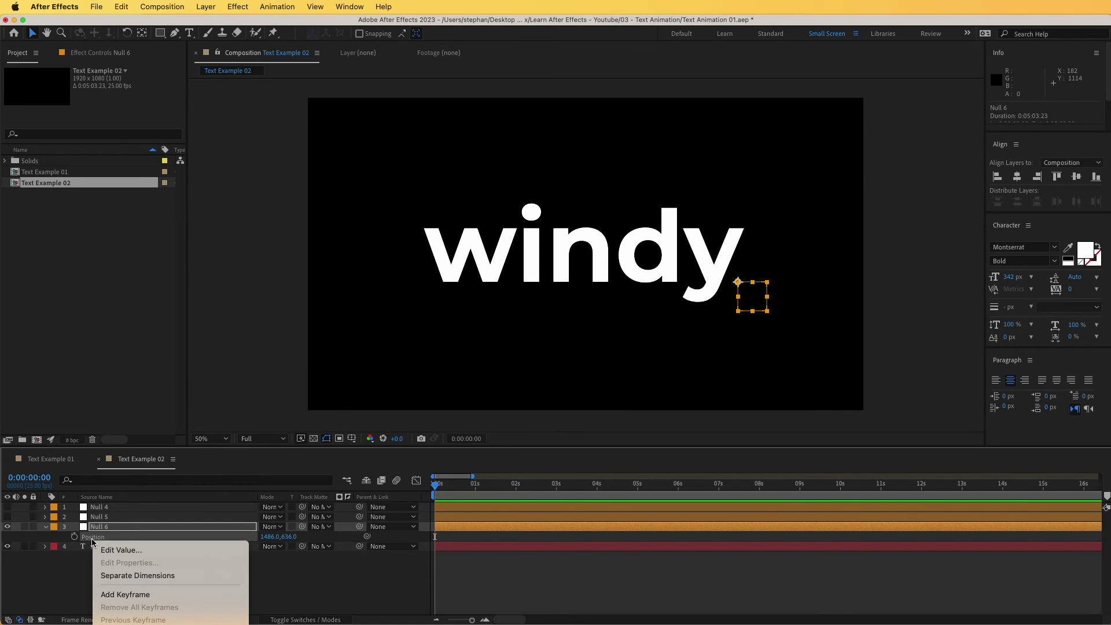
{"action": "left_click", "coordinate": [138, 576]}
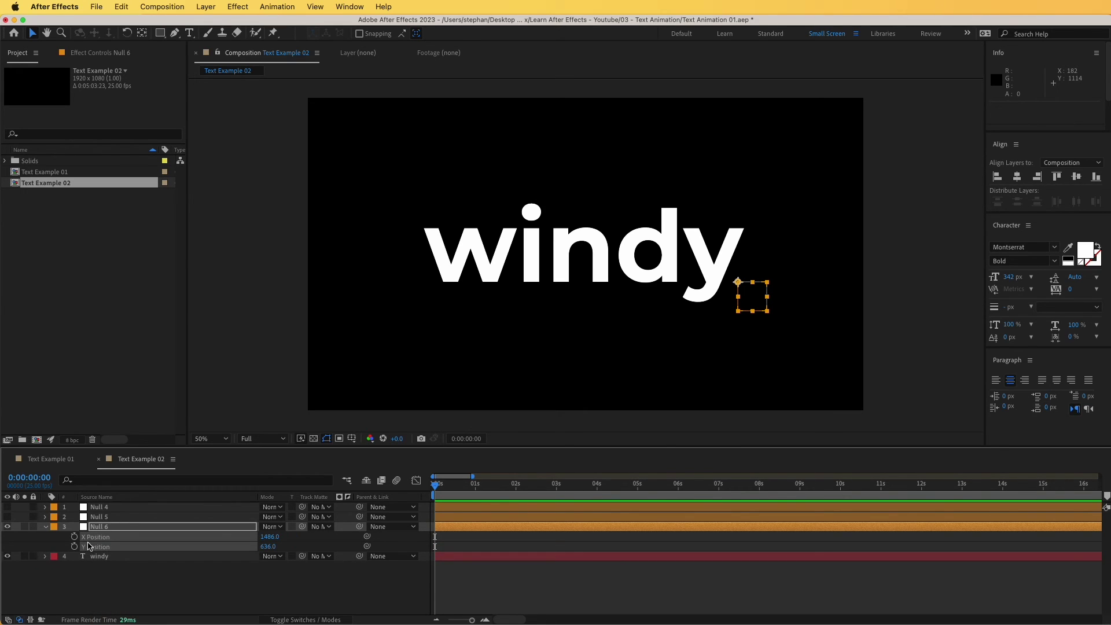
{"action": "left_click", "coordinate": [97, 599]}
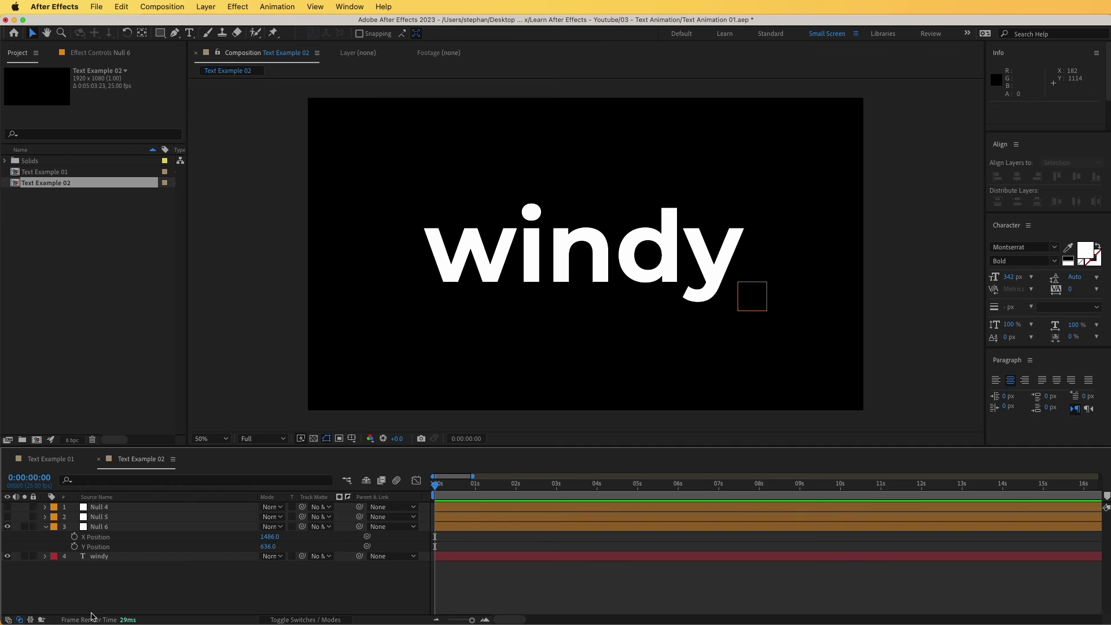
{"action": "left_click", "coordinate": [86, 548]}
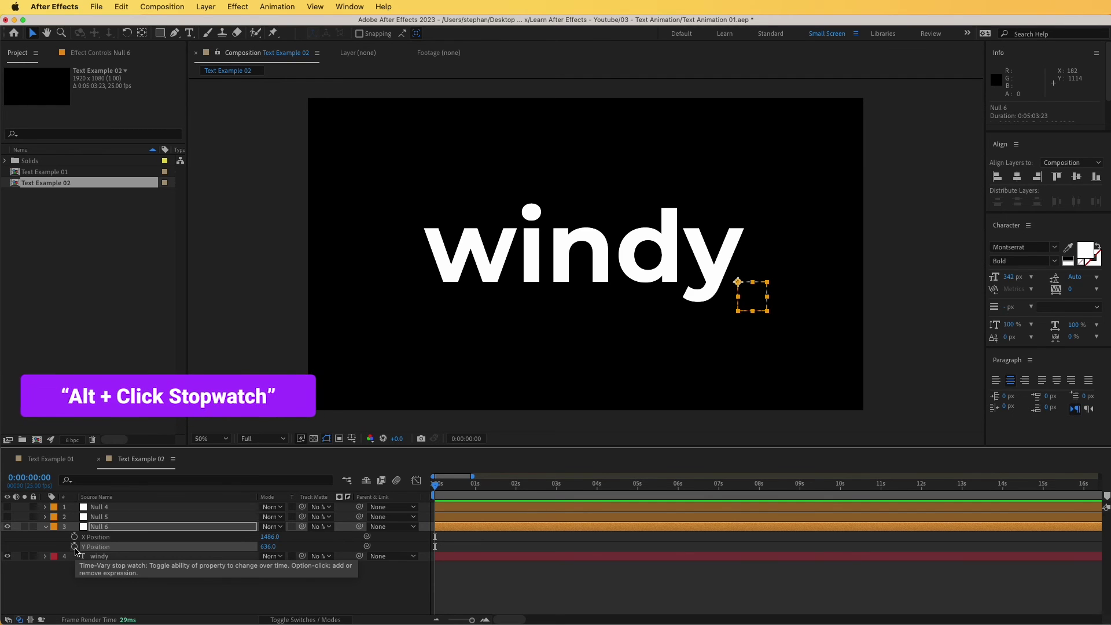
- Give Null 6's Y Position the expression wiggle(4,50)
{"action": "left_click", "coordinate": [75, 547], "text": "alt"}
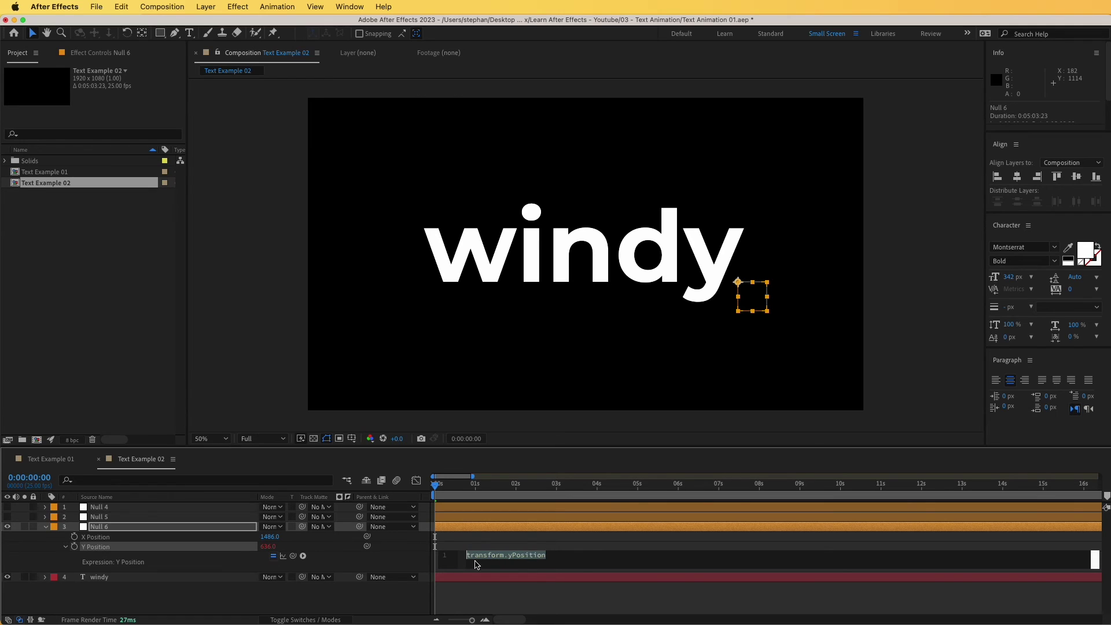
{"action": "type", "text": "wiggle"}
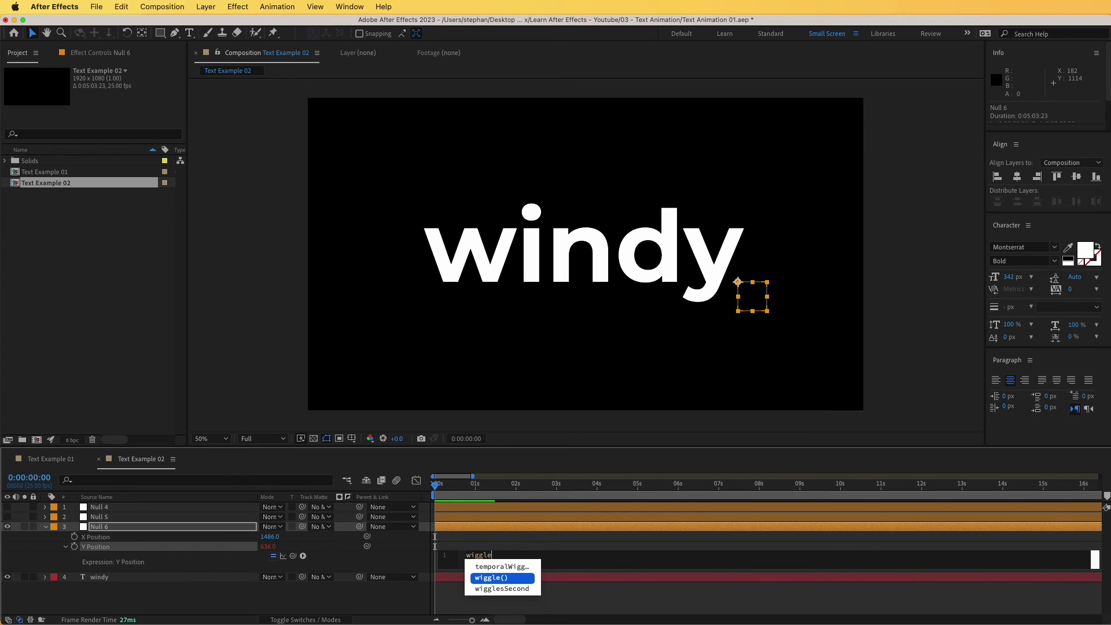
{"action": "left_click", "coordinate": [501, 579]}
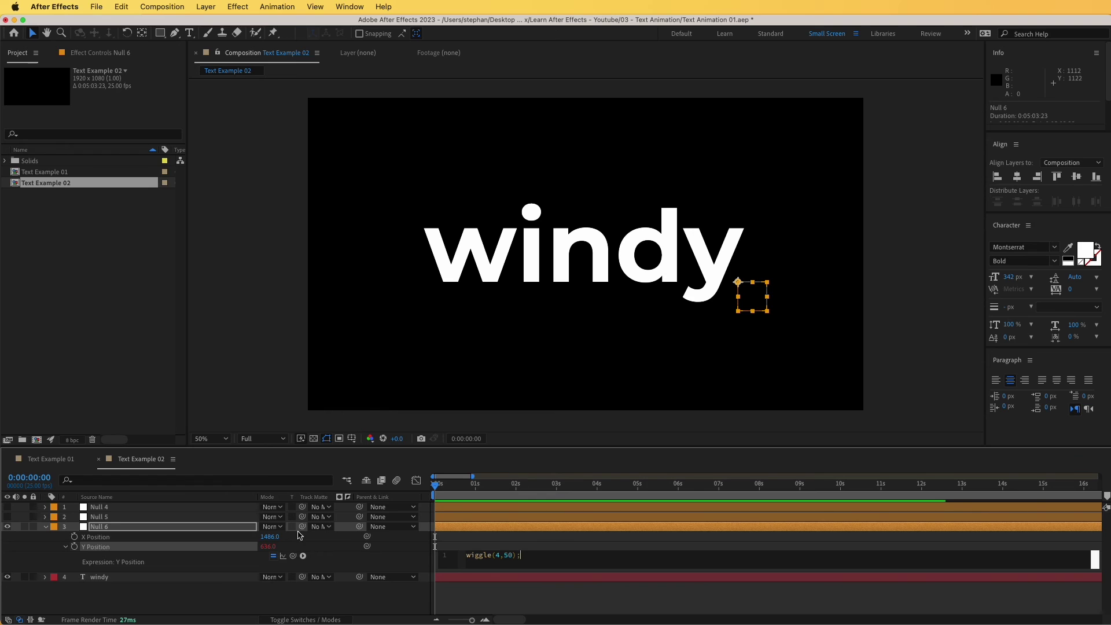
{"action": "left_click", "coordinate": [387, 563]}
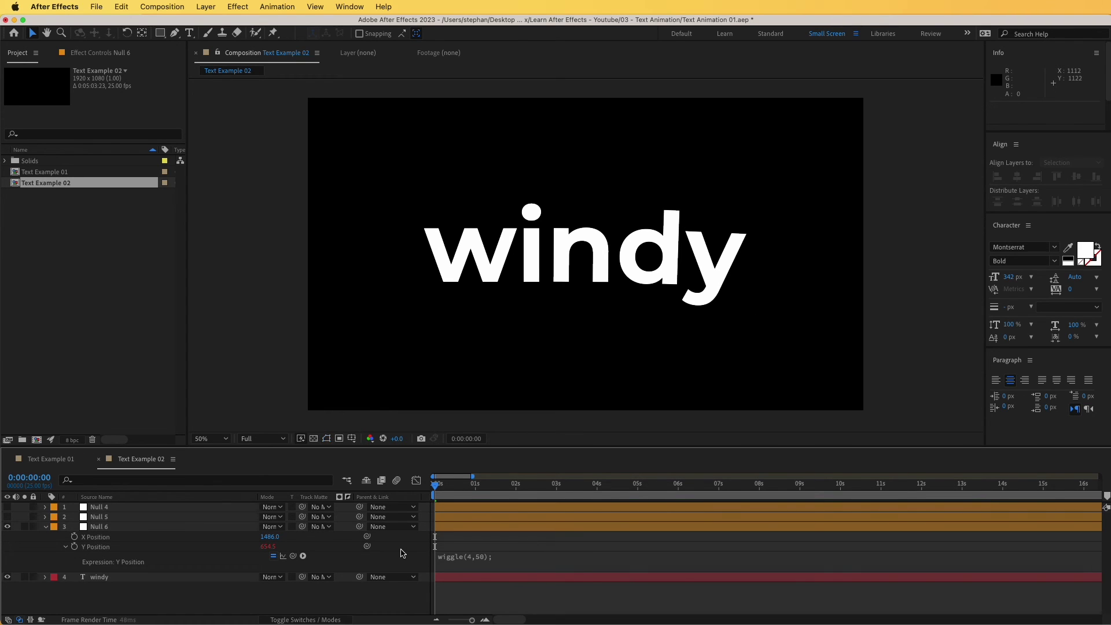
- Preview the wiggle, then raise the amplitude to make it wiggle(4,150)
{"action": "key", "text": "space"}
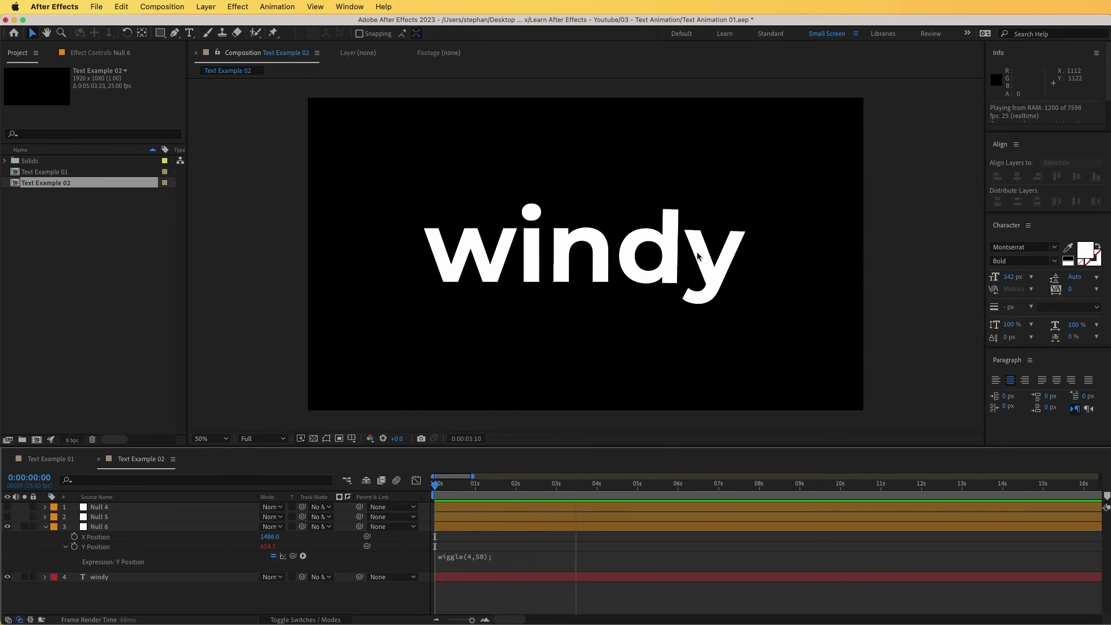
{"action": "left_click", "coordinate": [482, 559]}
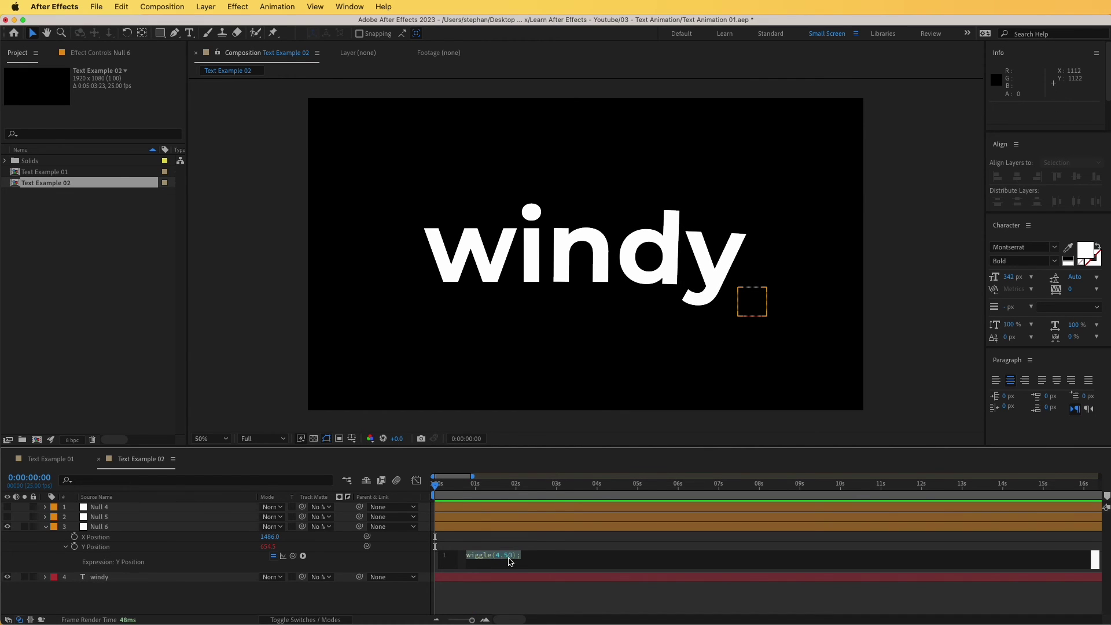
{"action": "double_click", "coordinate": [508, 556]}
{"action": "type", "text": "1"}
{"action": "left_click", "coordinate": [421, 572]}
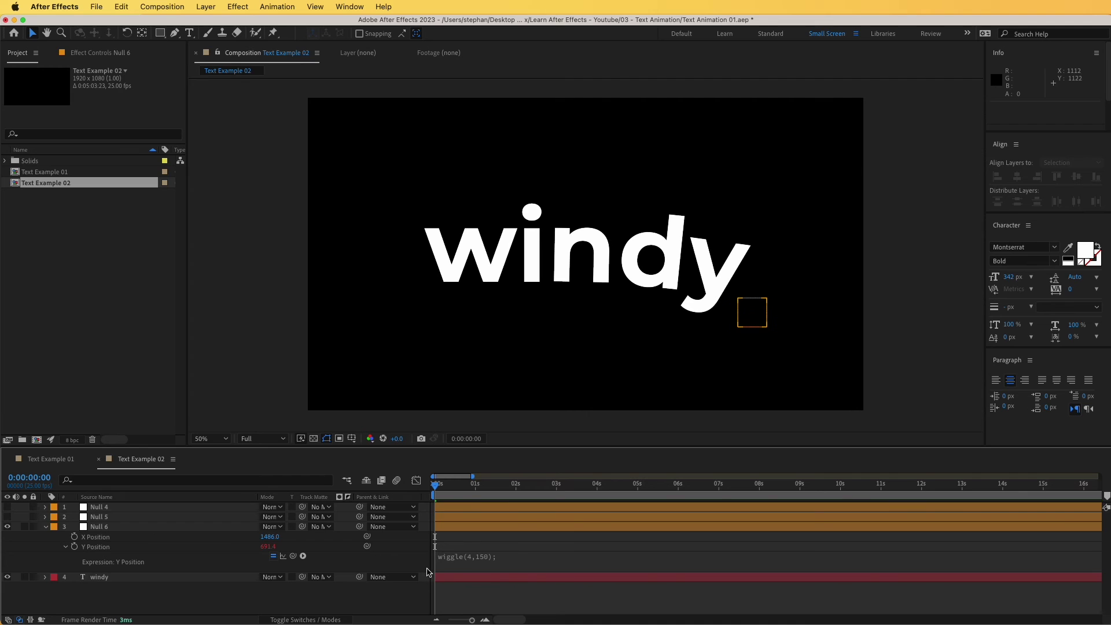
- Preview again, then raise the frequency to make it wiggle(7,150)
{"action": "key", "text": "space"}
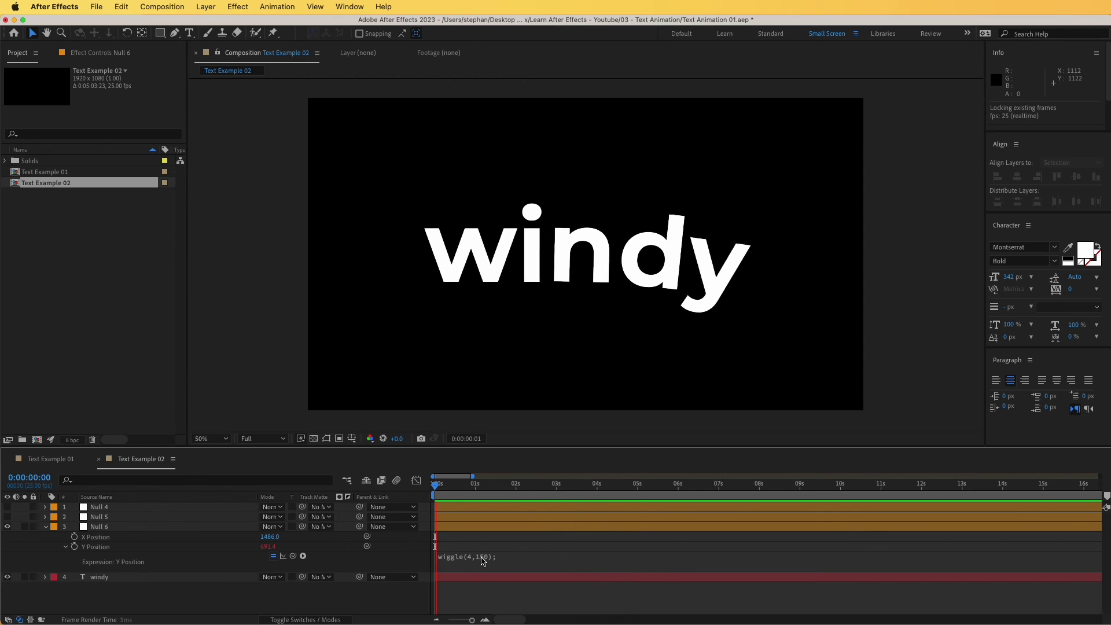
{"action": "key", "text": "space"}
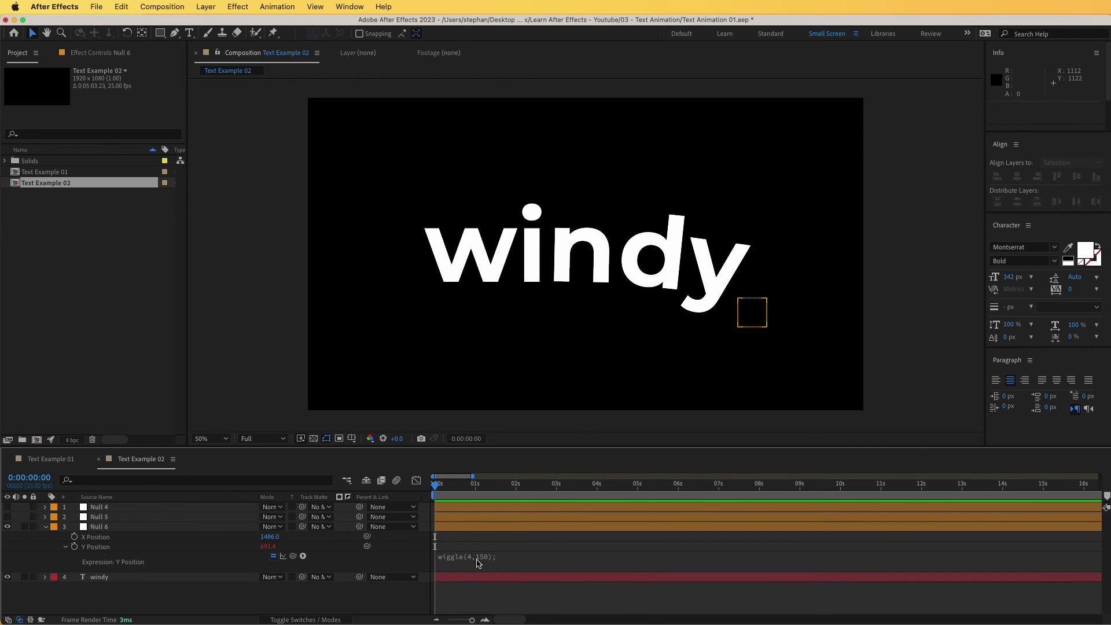
{"action": "left_click", "coordinate": [478, 560]}
{"action": "left_click", "coordinate": [499, 555]}
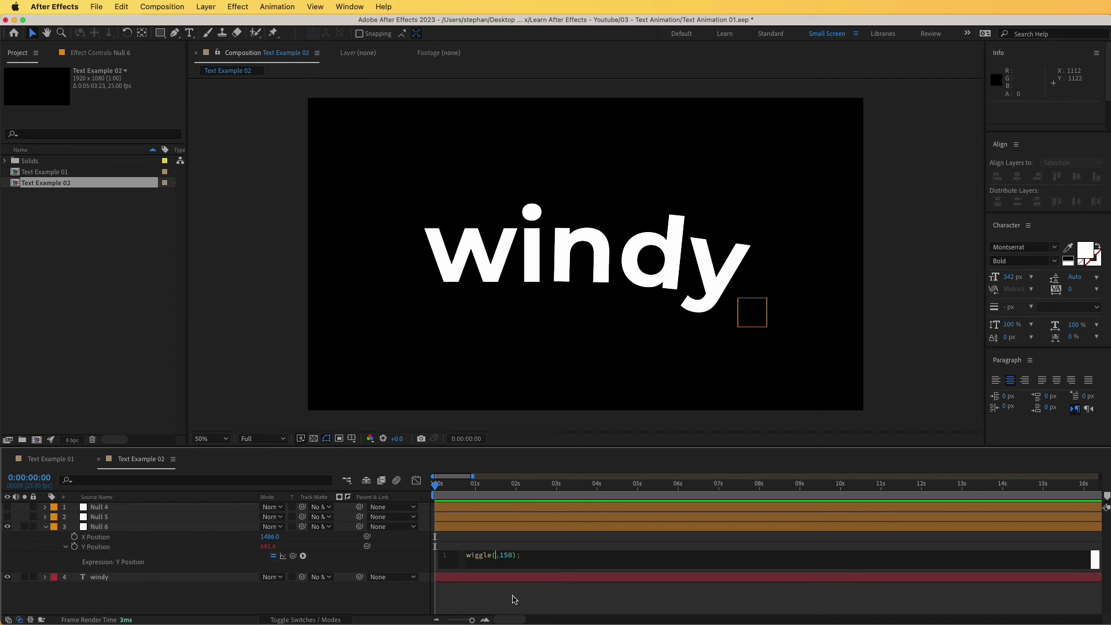
{"action": "type", "text": "7"}
{"action": "left_click", "coordinate": [379, 561]}
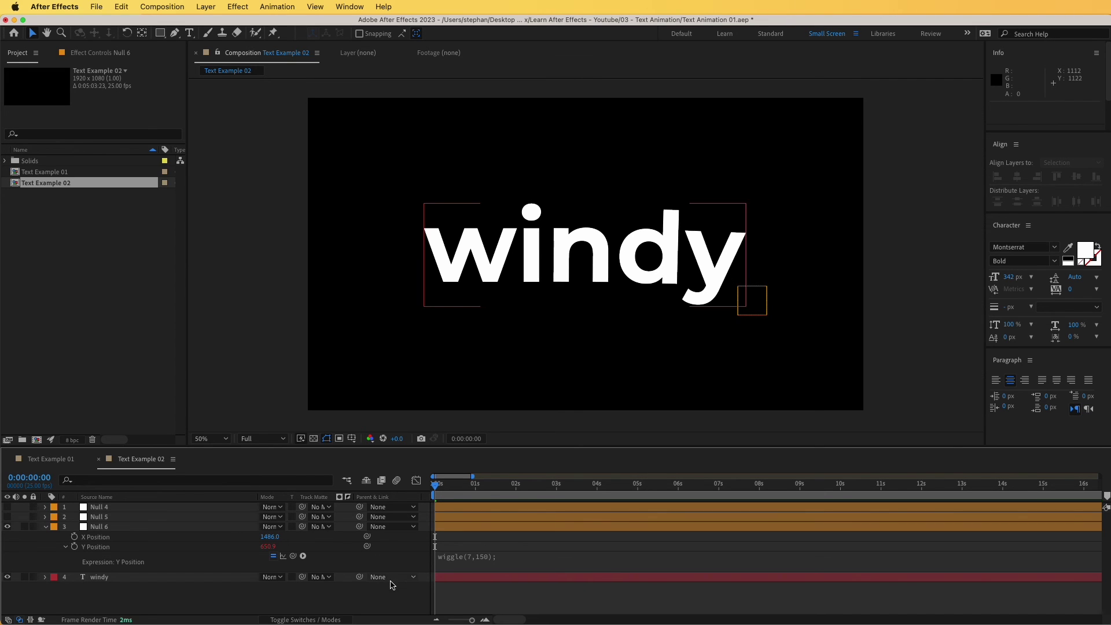
- Preview the faster wiggle, then rewrite the expression as wiggle(5,100)
{"action": "key", "text": "space"}
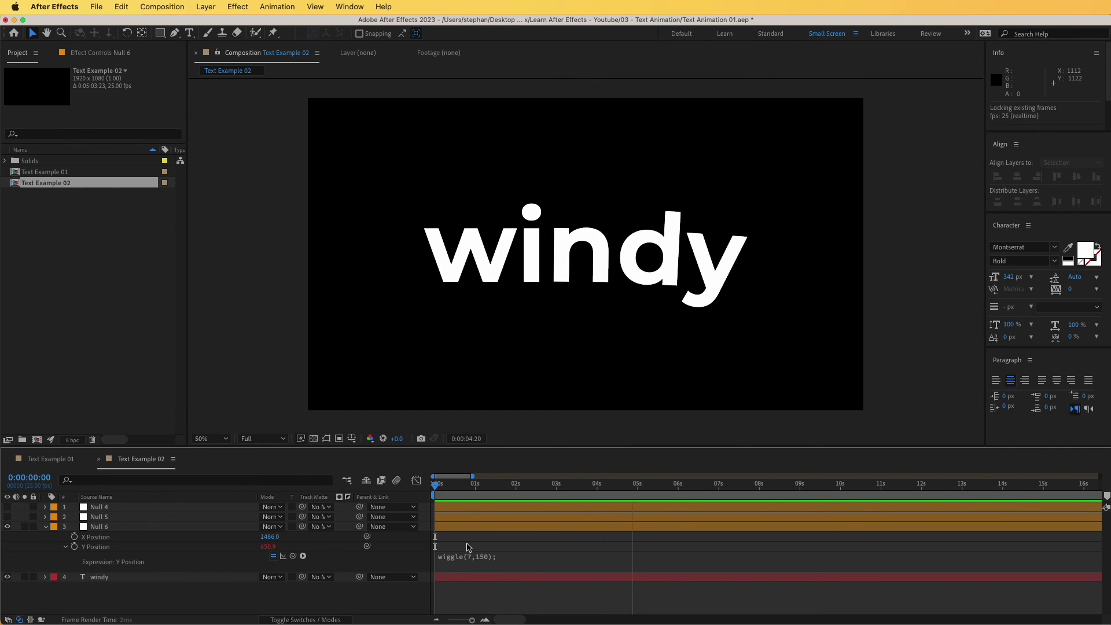
{"action": "left_click", "coordinate": [501, 556]}
{"action": "type", "text": "wiggle(5,150"}
{"action": "key", "text": "BackSpace"}
{"action": "key", "text": "BackSpace"}
{"action": "type", "text": "00);"}
{"action": "left_click", "coordinate": [403, 550]}
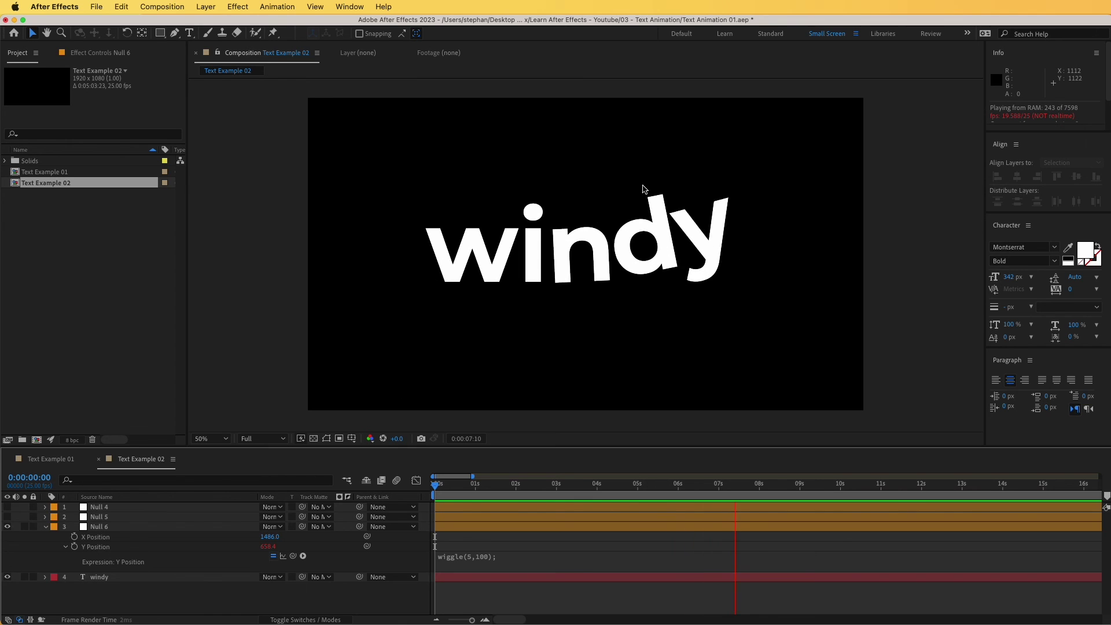
- Stop the preview and expand the windy layer's properties, collapsing the Masks group
{"action": "key", "text": "space"}
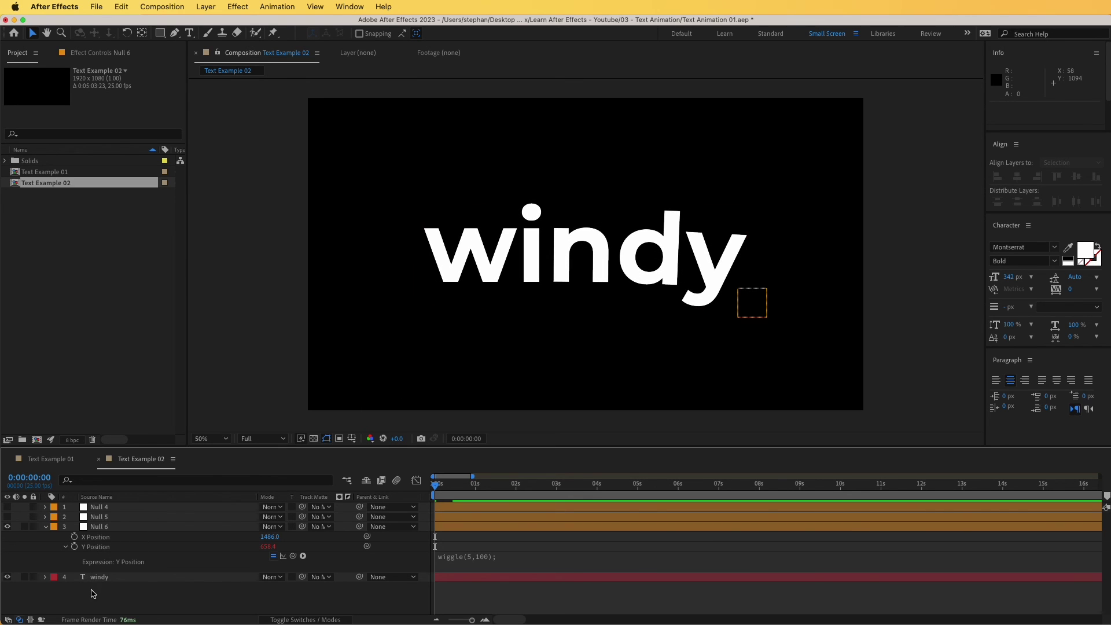
{"action": "left_click", "coordinate": [93, 577]}
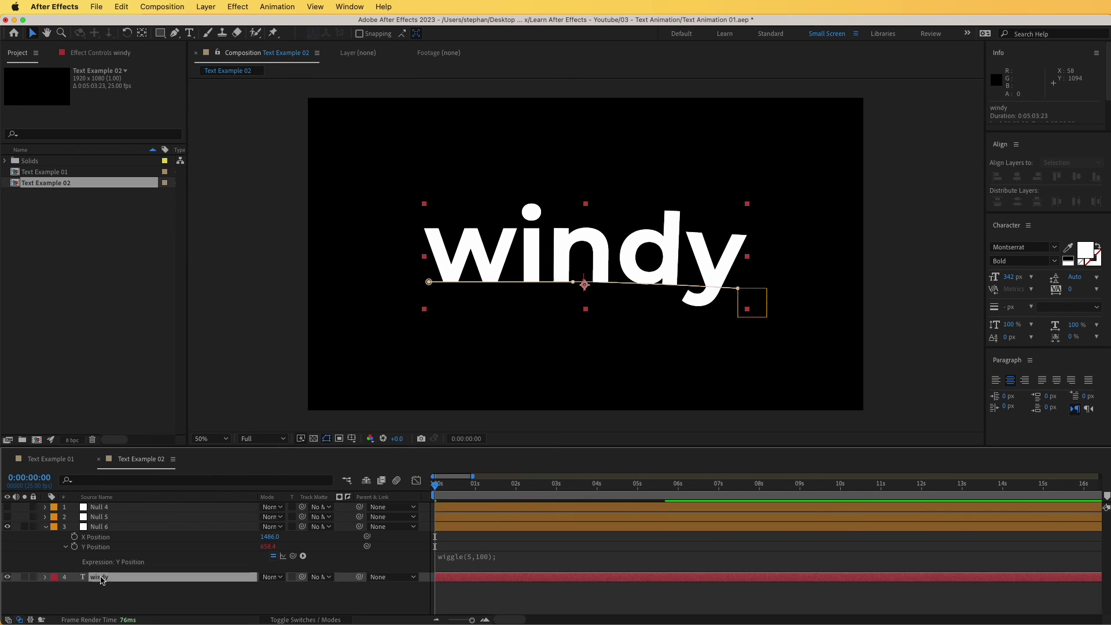
{"action": "left_click", "coordinate": [46, 577]}
{"action": "scroll", "coordinate": [100, 561], "scroll_direction": "down", "scroll_amount": 1}
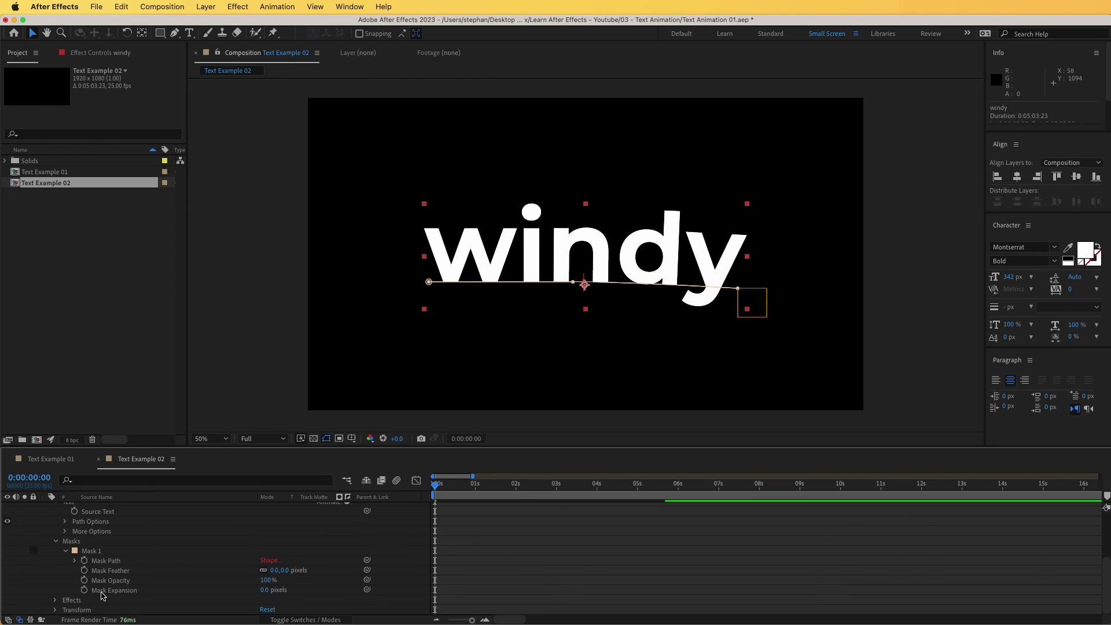
{"action": "left_click", "coordinate": [55, 543]}
- Set Force Alignment to On in Path Options and preview the text along the wiggling path
{"action": "left_click", "coordinate": [65, 572]}
{"action": "scroll", "coordinate": [67, 577], "scroll_direction": "down", "scroll_amount": 2}
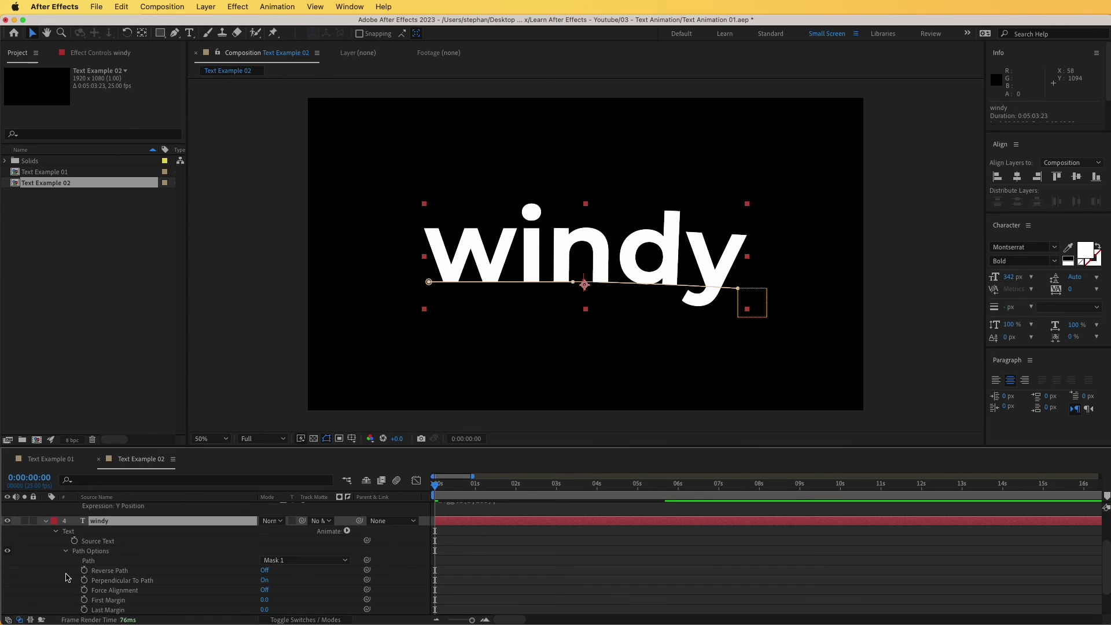
{"action": "scroll", "coordinate": [110, 577], "scroll_direction": "down", "scroll_amount": 2}
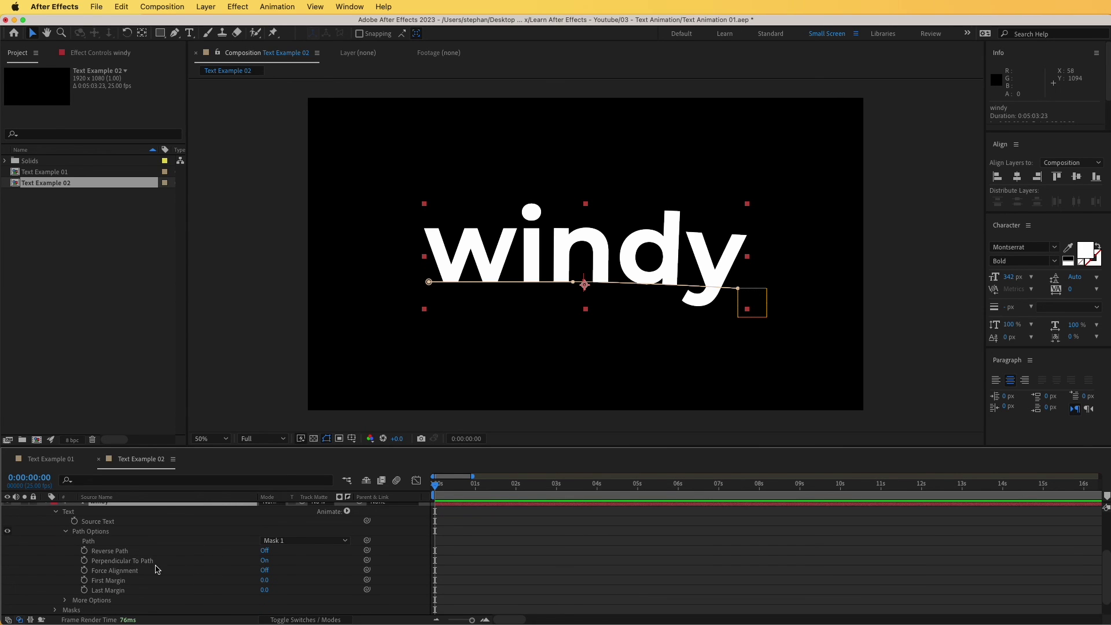
{"action": "left_click", "coordinate": [264, 571]}
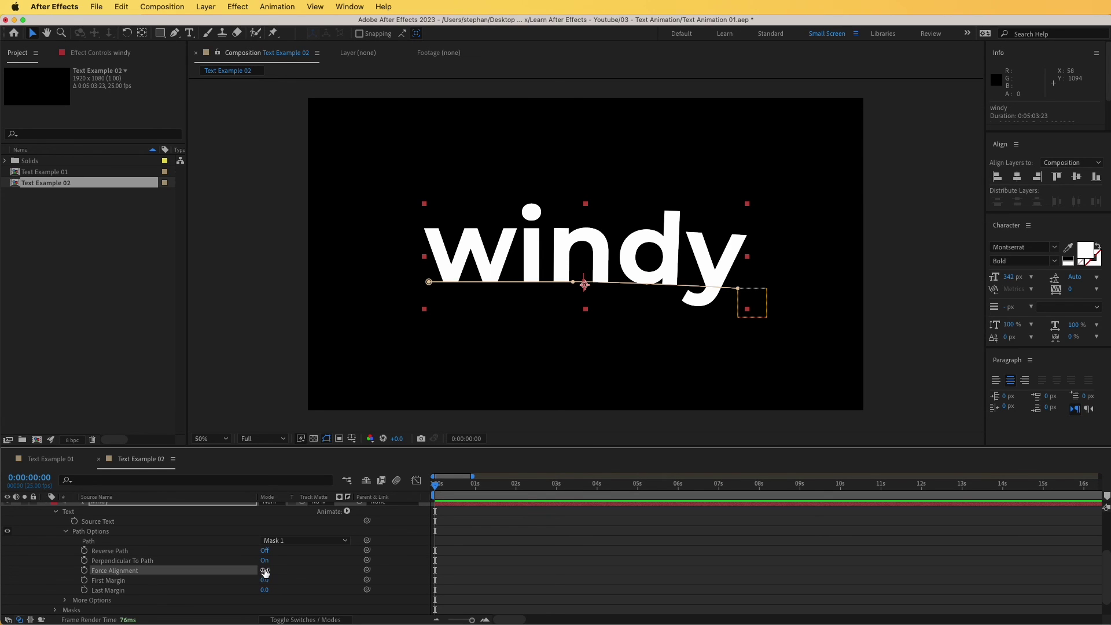
{"action": "left_click", "coordinate": [491, 418]}
{"action": "key", "text": "space"}
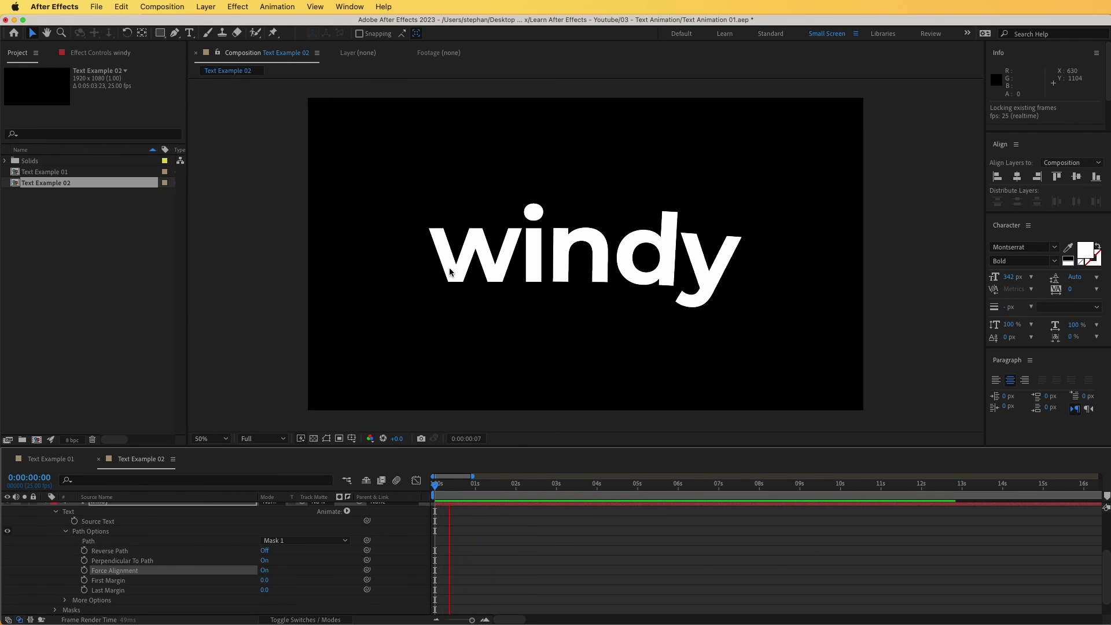
{"action": "left_click", "coordinate": [451, 273]}
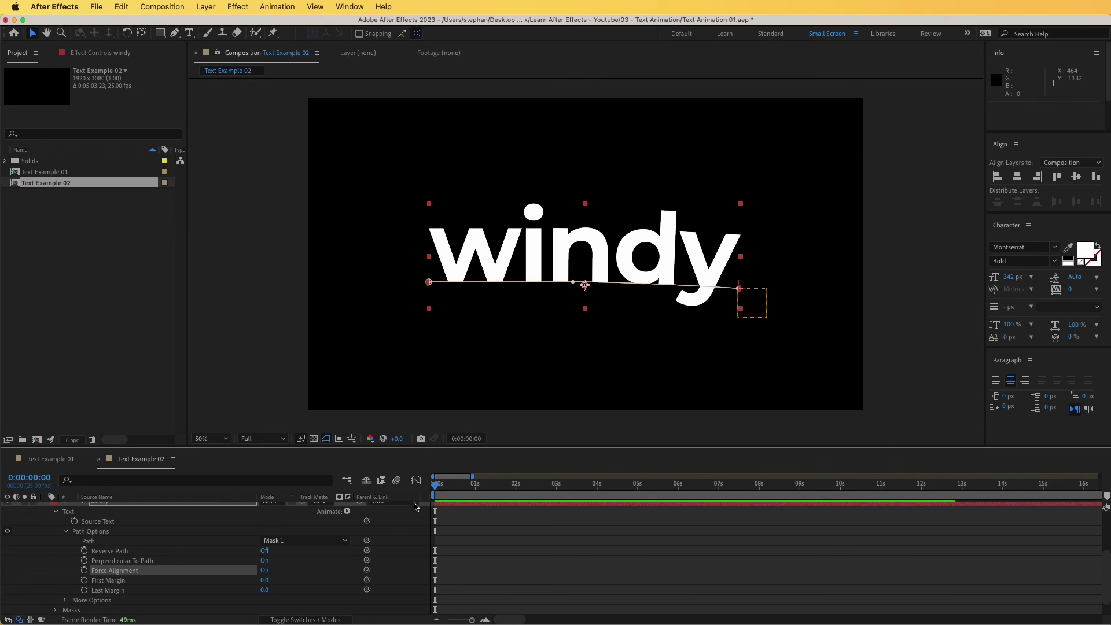
{"action": "key", "text": "space"}
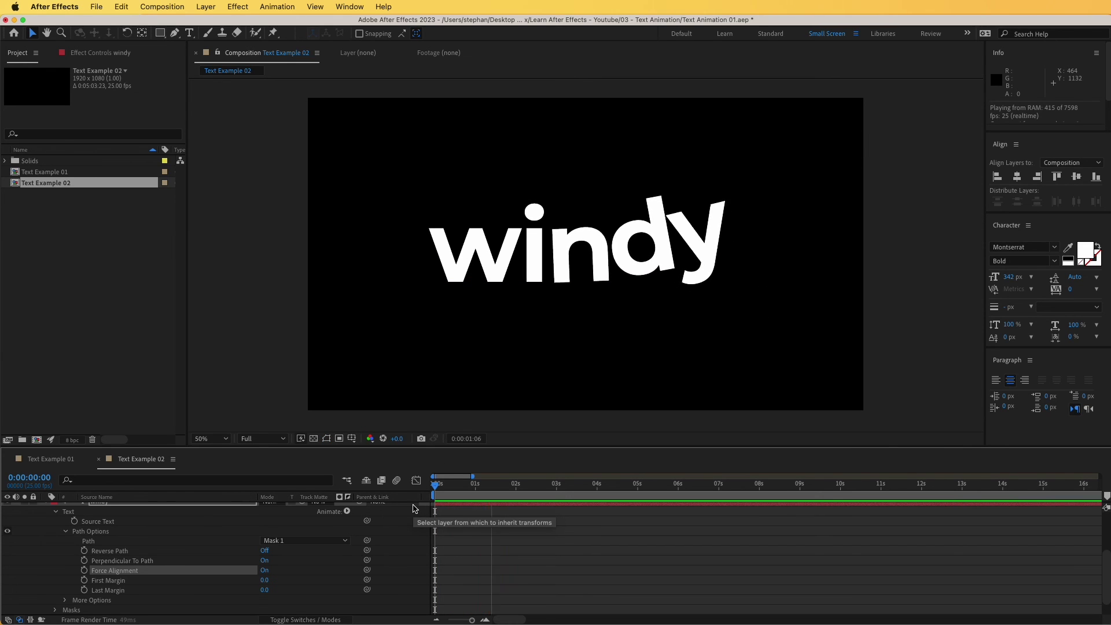